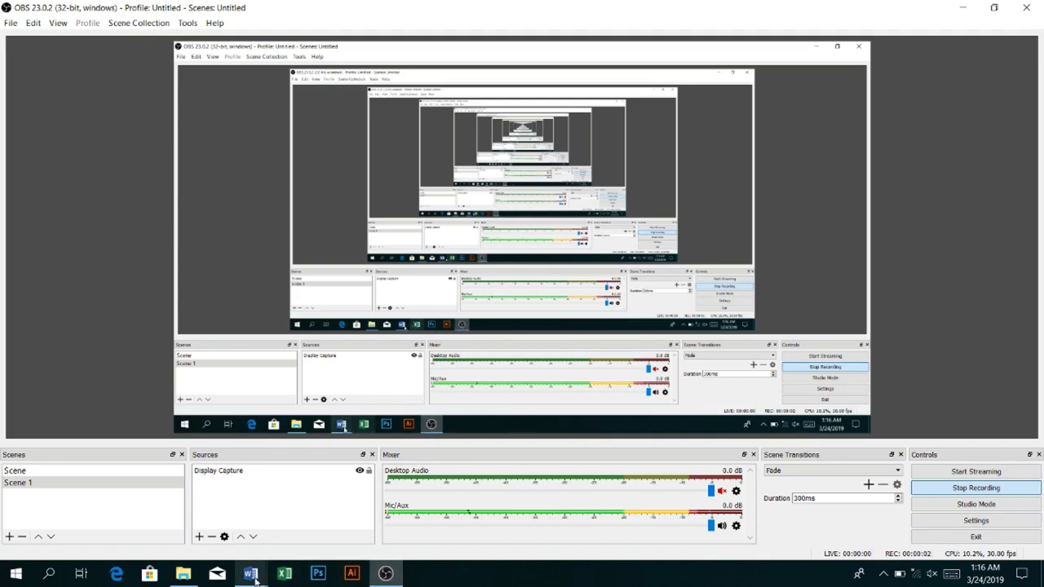
# Bring the Word document Document1 to the front from its taskbar preview.
pyautogui.moveTo(251, 573)
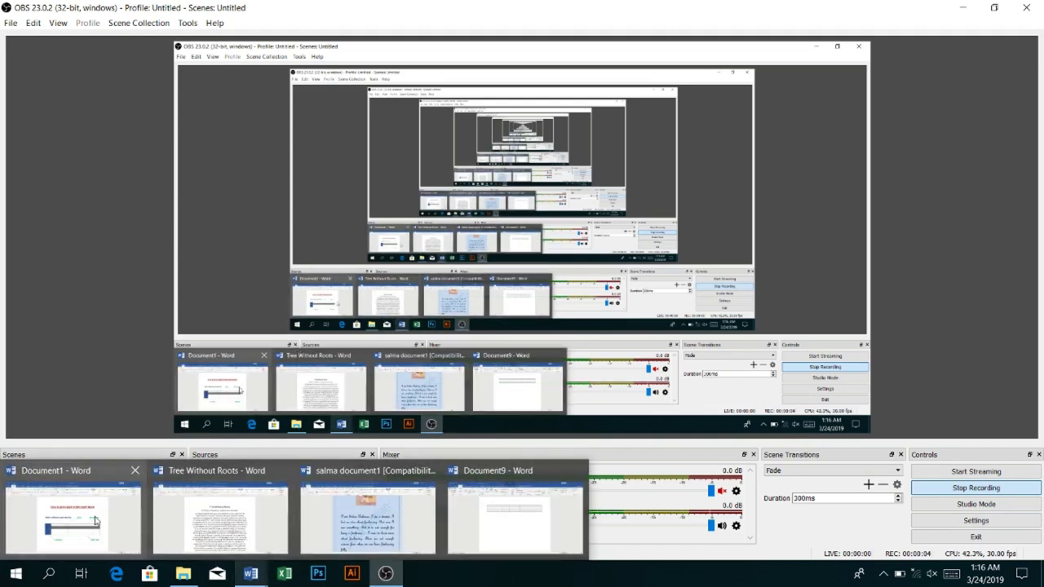
pyautogui.click(92, 522)
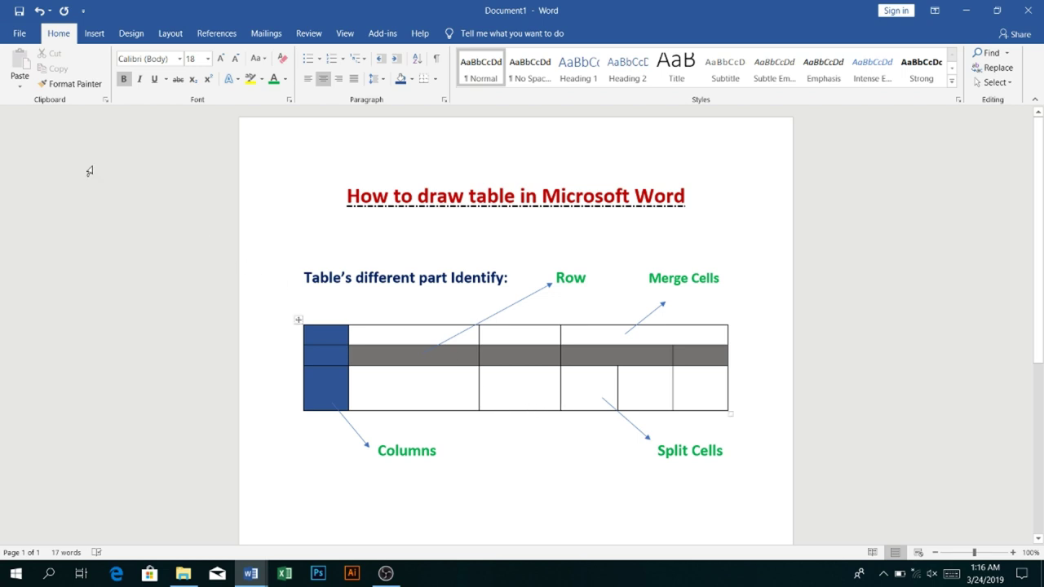
# Create a new blank Word document.
pyautogui.click(16, 33)
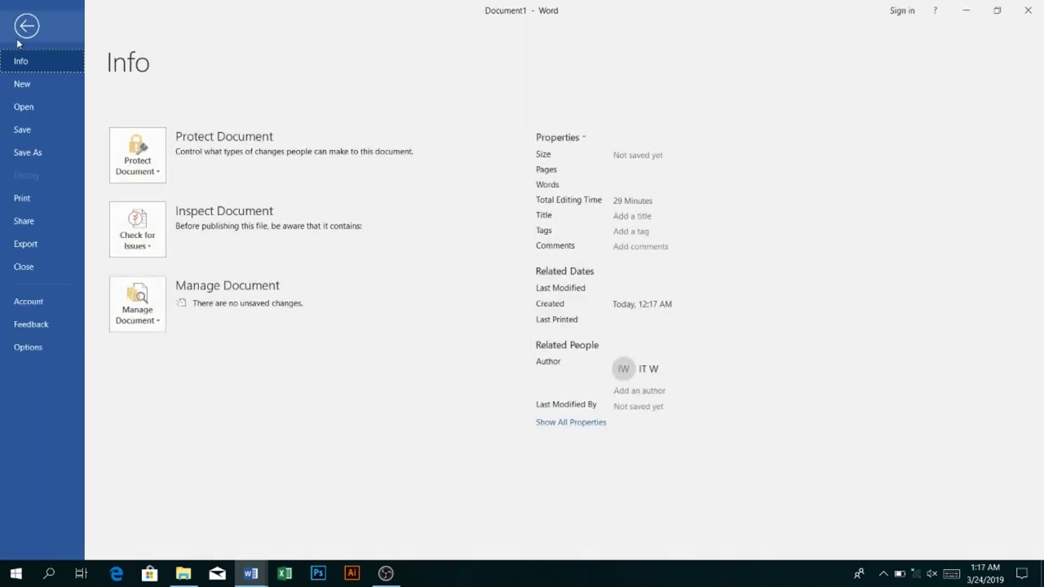
pyautogui.click(29, 84)
pyautogui.click(196, 228)
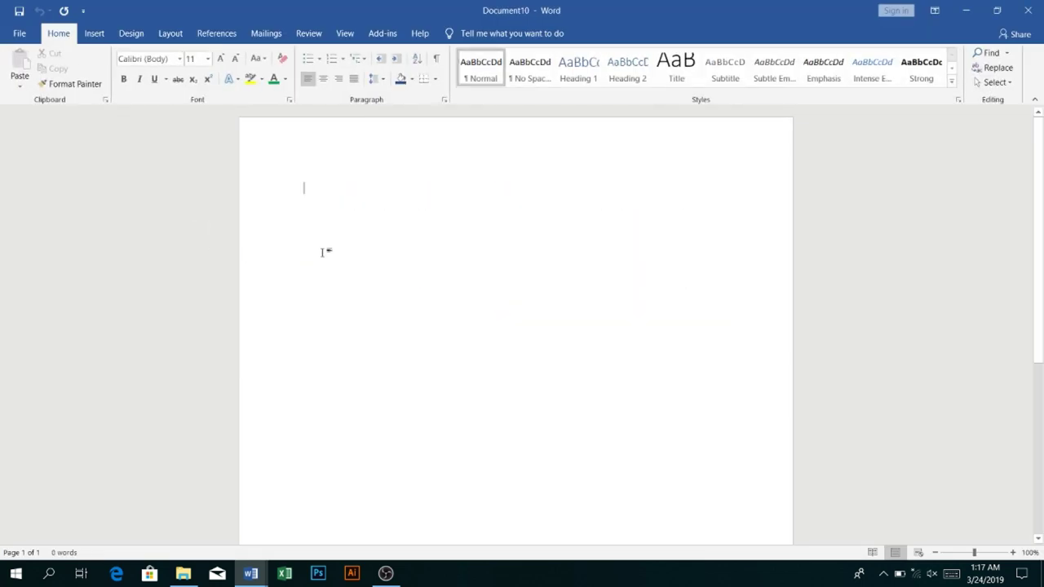
# Insert an empty 3-by-3 table at the top of the document.
pyautogui.click(100, 37)
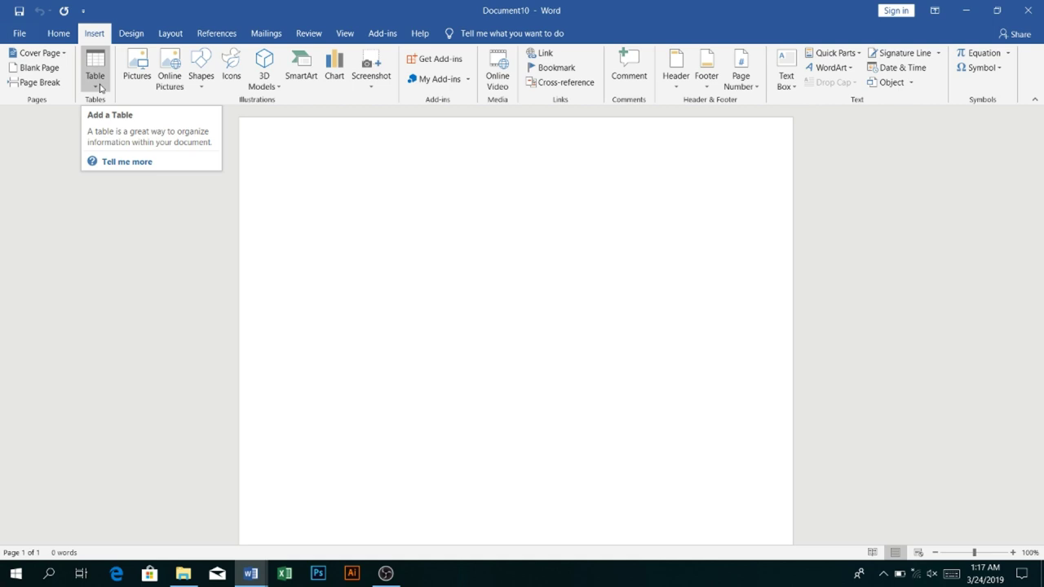
pyautogui.click(100, 87)
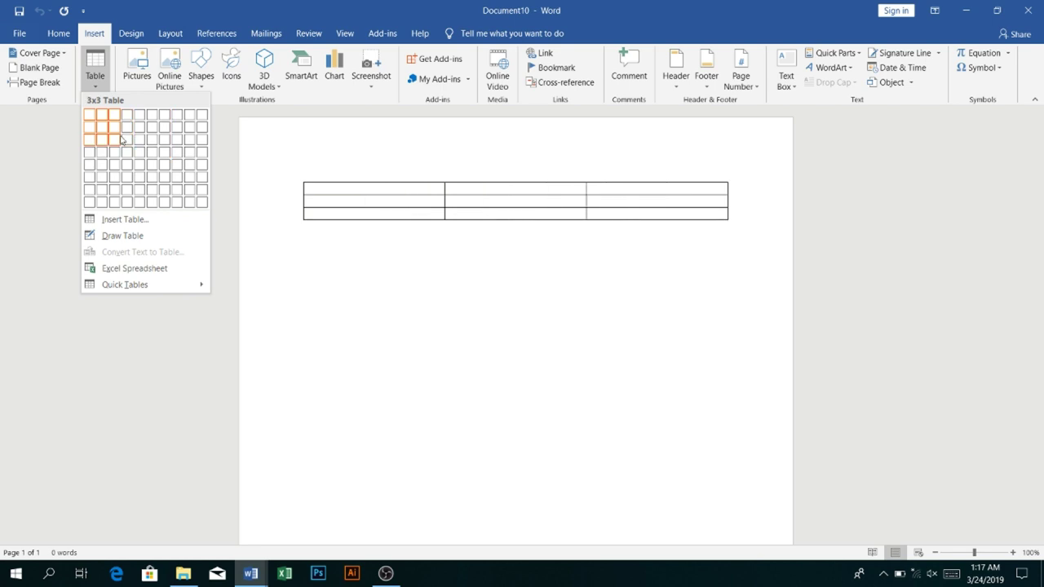
pyautogui.click(118, 139)
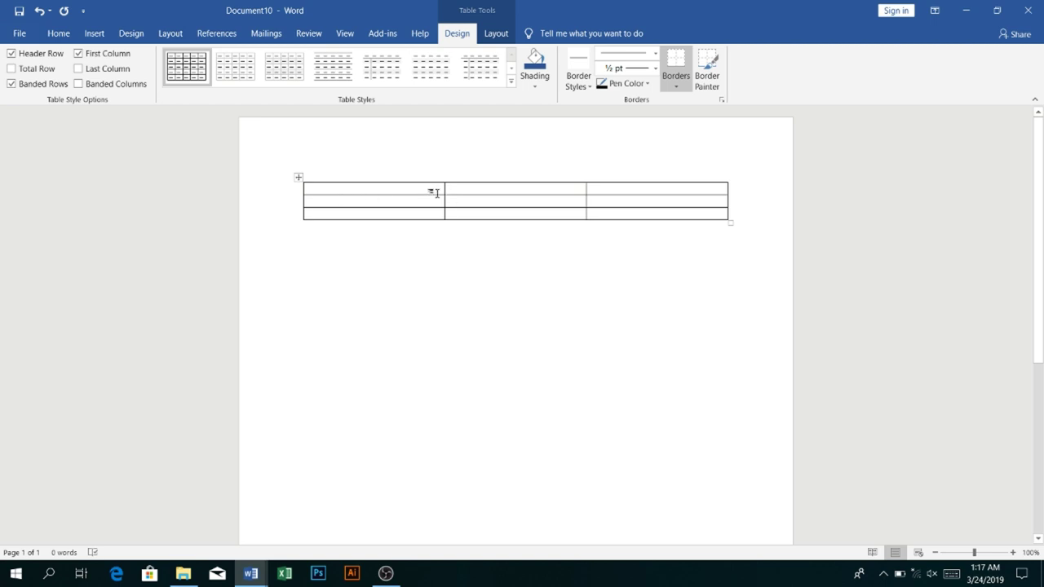
# Drag the first and second column borders left so the third column widens.
pyautogui.click(444, 190)
pyautogui.moveTo(442, 188); pyautogui.dragTo(361, 213)
pyautogui.moveTo(584, 191); pyautogui.dragTo(507, 208)
# With Draw Table, draw a vertical line splitting the lower two cells of the third column.
pyautogui.click(91, 35)
pyautogui.click(96, 82)
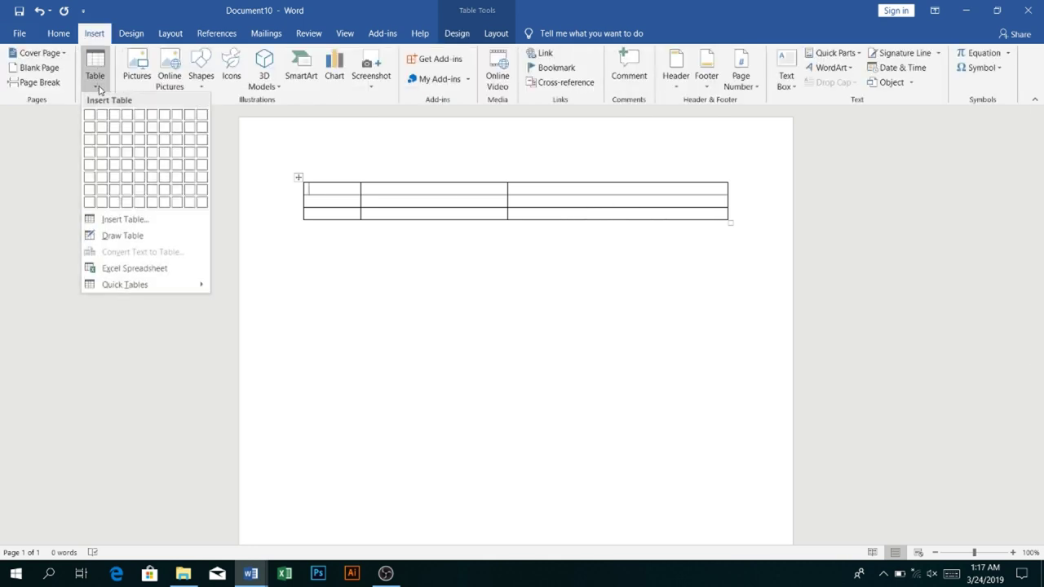
pyautogui.click(111, 236)
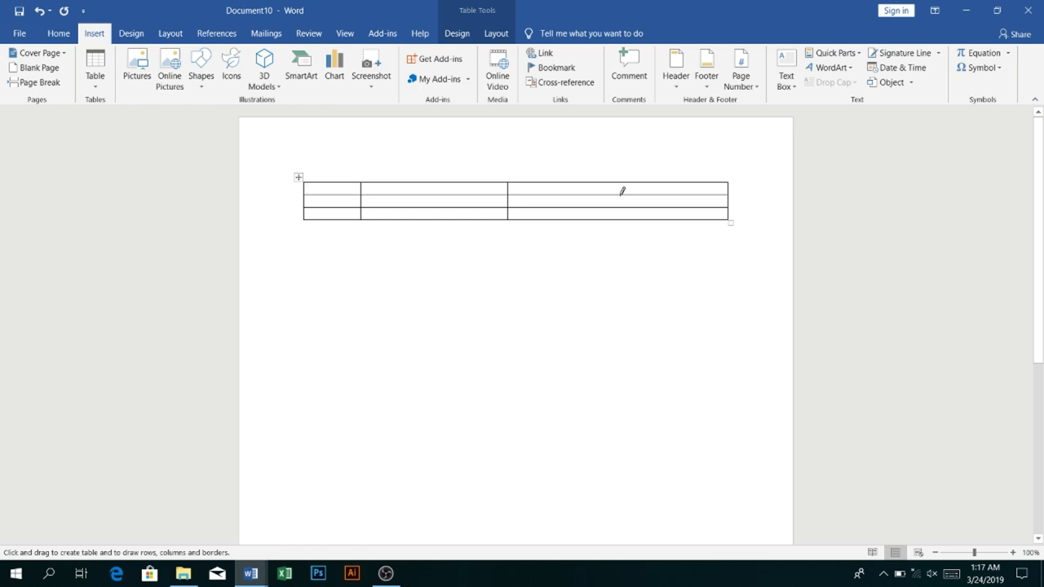
pyautogui.moveTo(622, 191); pyautogui.dragTo(621, 217)
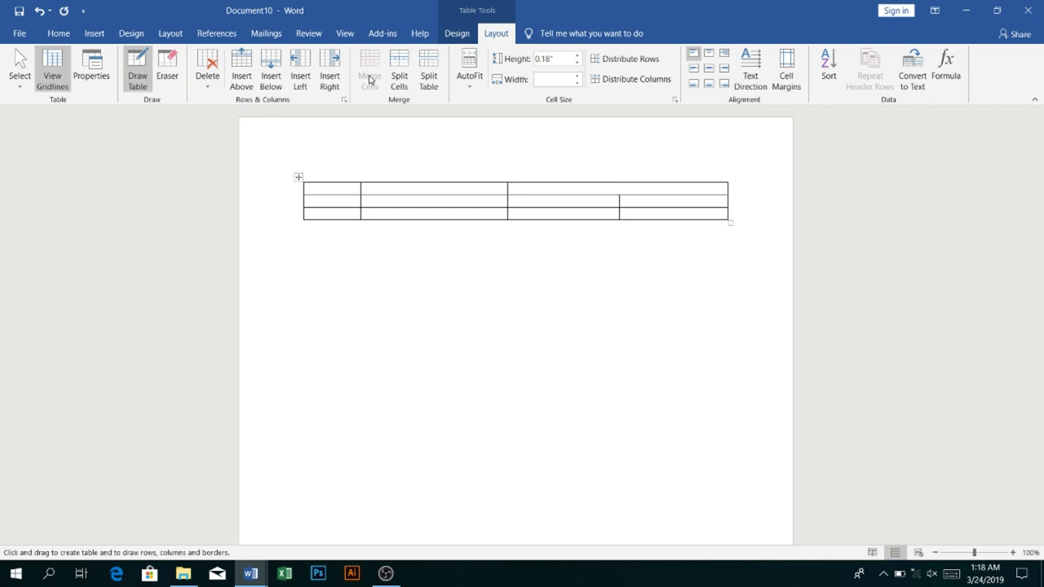
# Insert a new row above the table's first row.
pyautogui.click(345, 187)
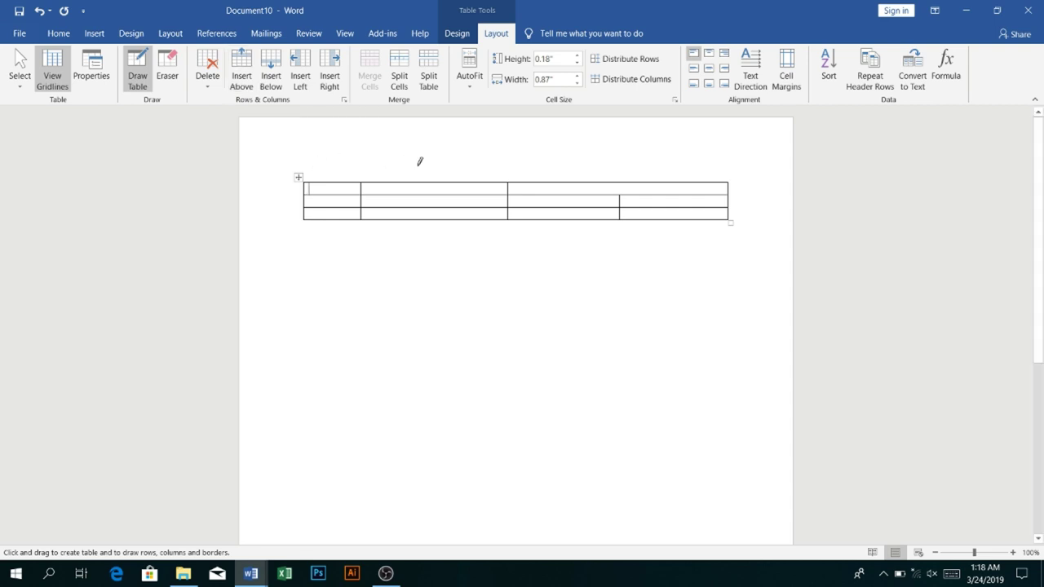
pyautogui.click(241, 72)
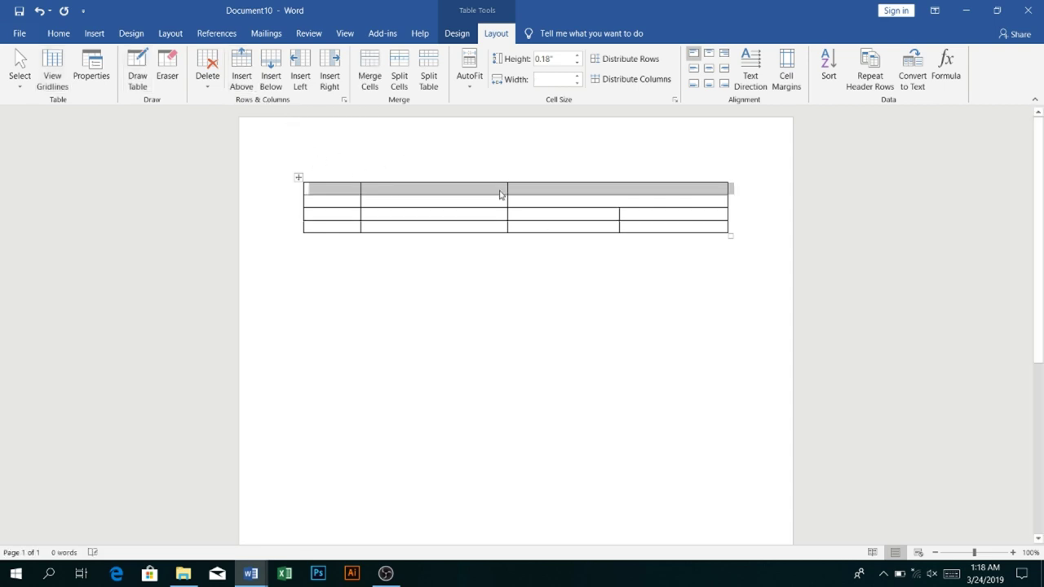
# Add a bottom row, a column left of the third column, and a column at the right edge.
pyautogui.click(618, 228)
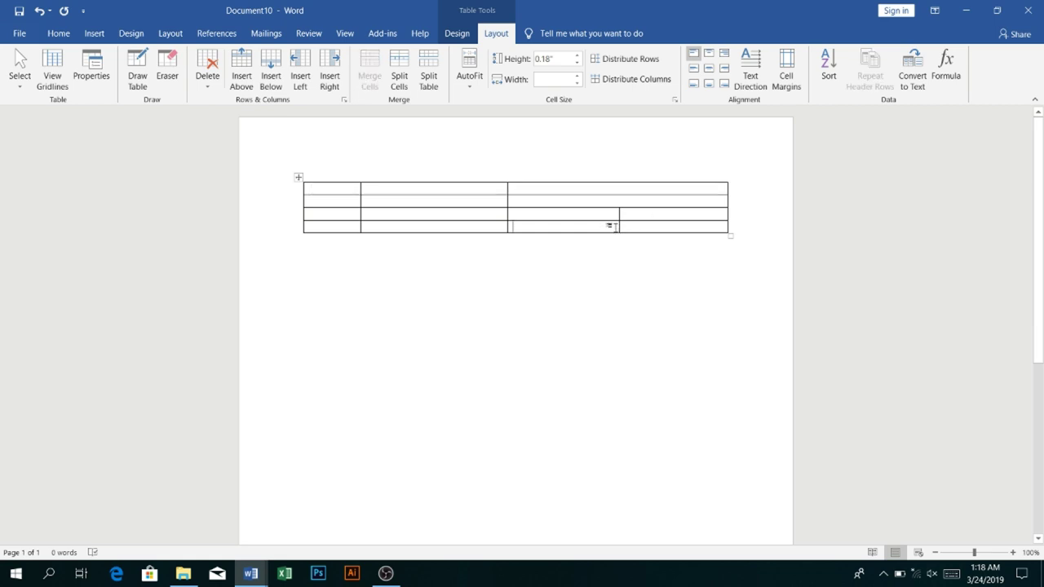
pyautogui.click(284, 84)
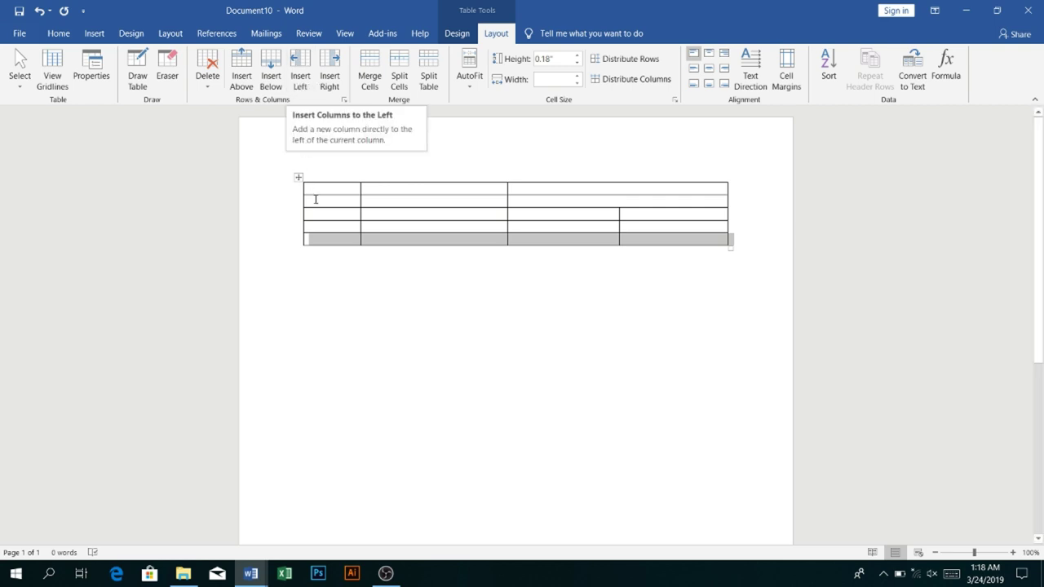
pyautogui.click(551, 232)
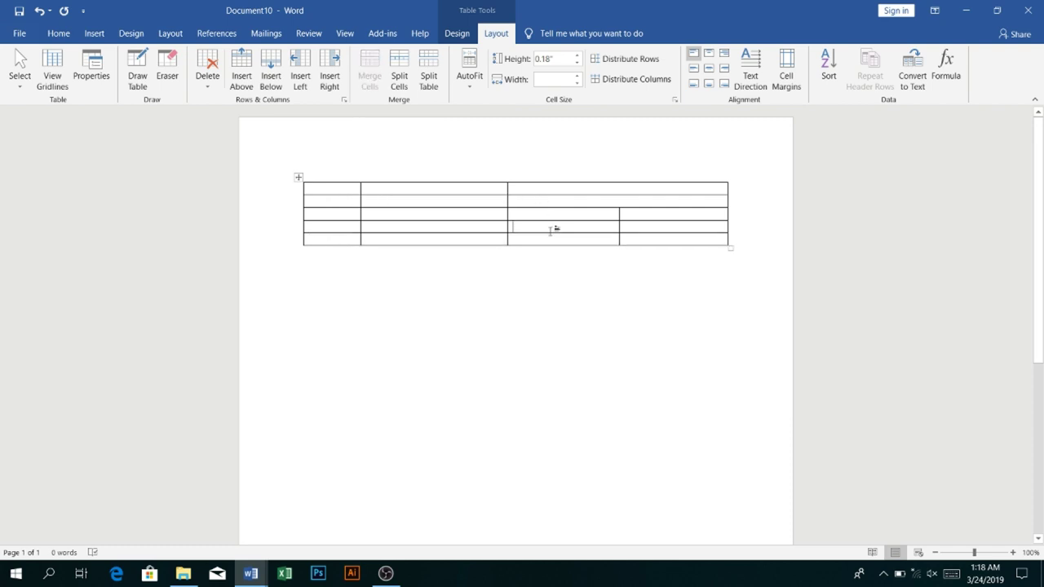
pyautogui.click(307, 78)
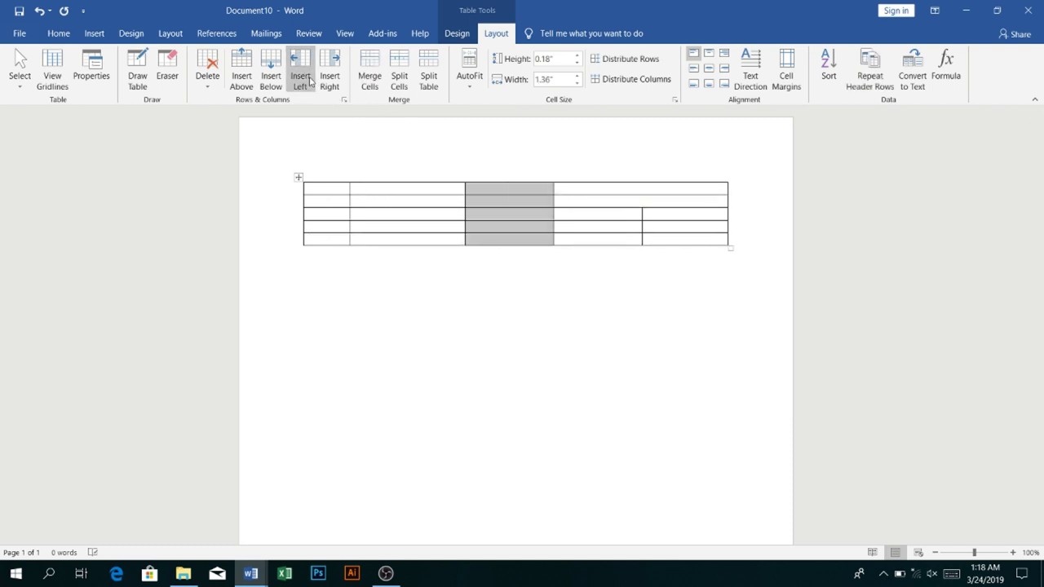
pyautogui.click(689, 231)
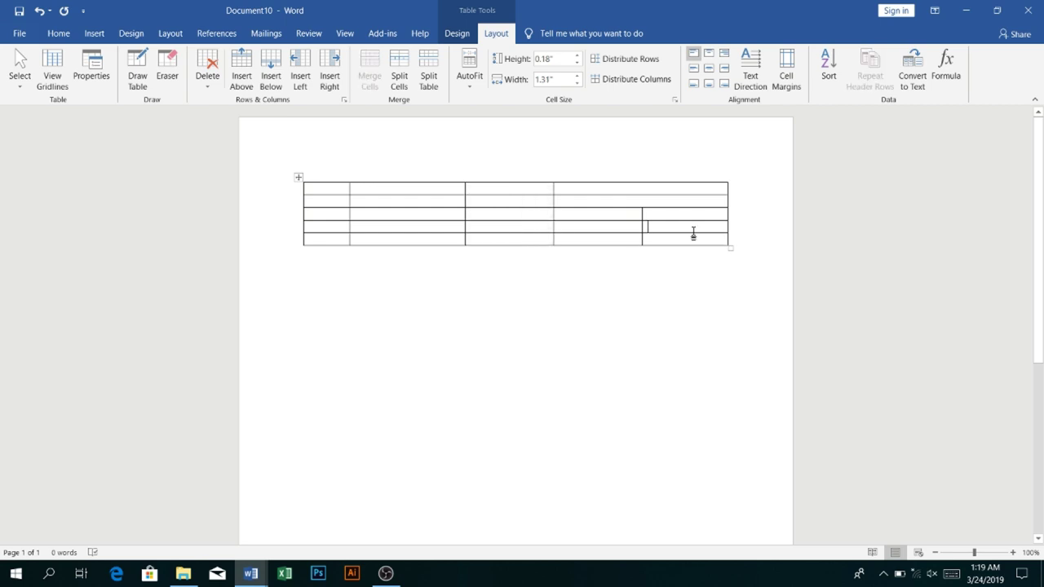
pyautogui.click(334, 86)
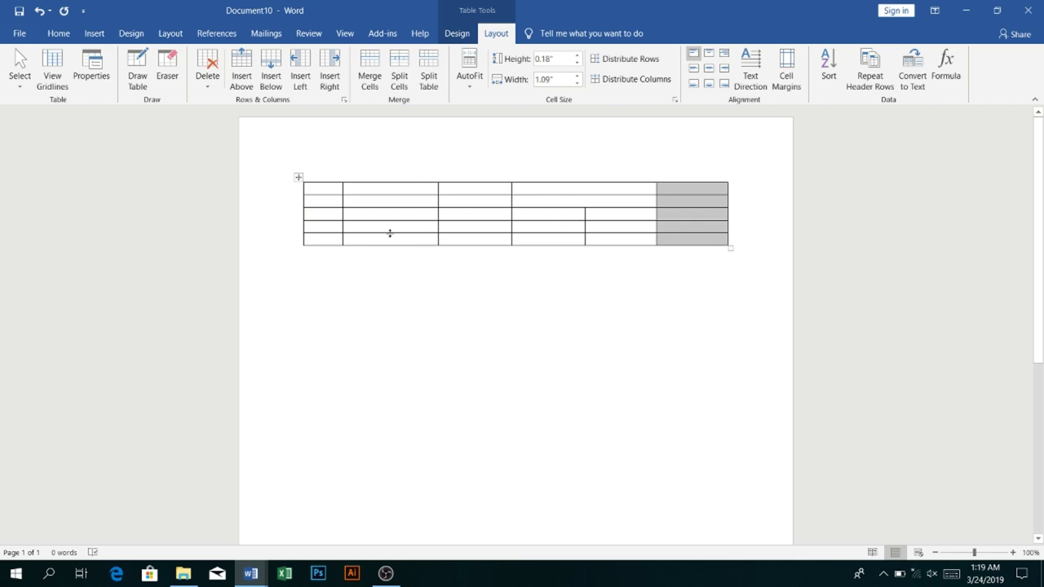
pyautogui.click(62, 37)
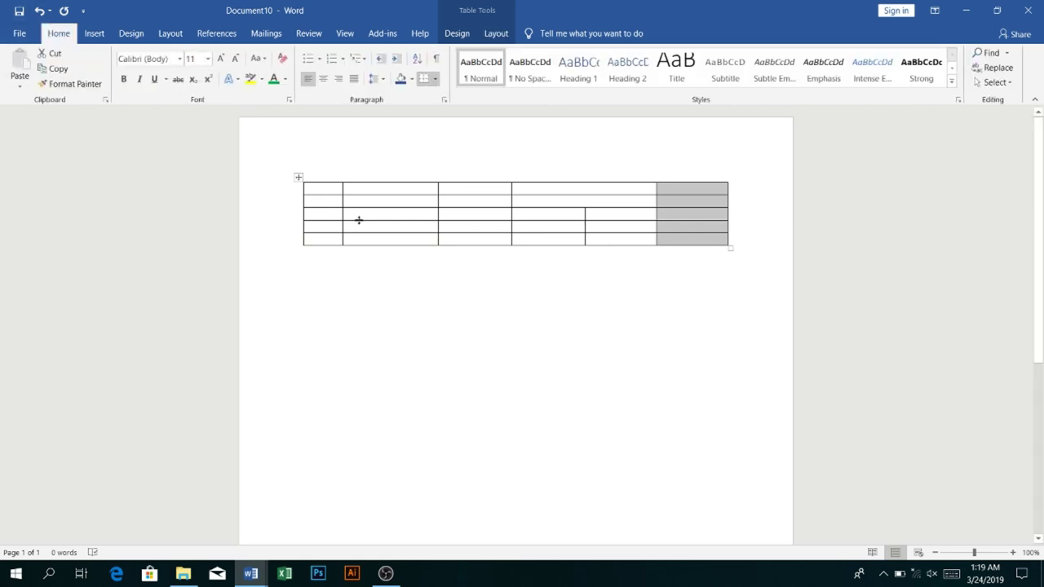
# Type the header row No, Class and Name.
pyautogui.click(317, 188)
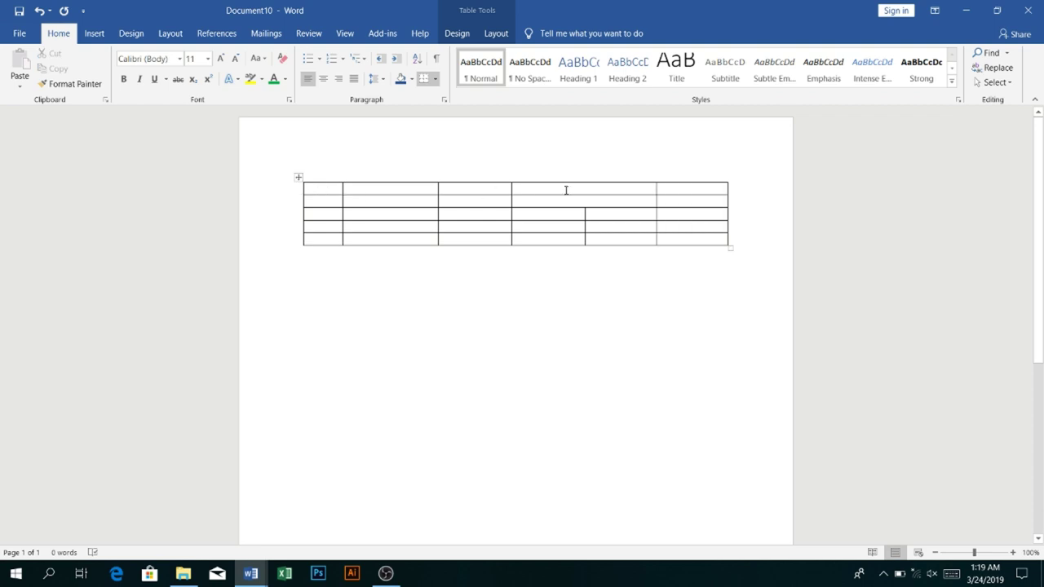
pyautogui.write('No')
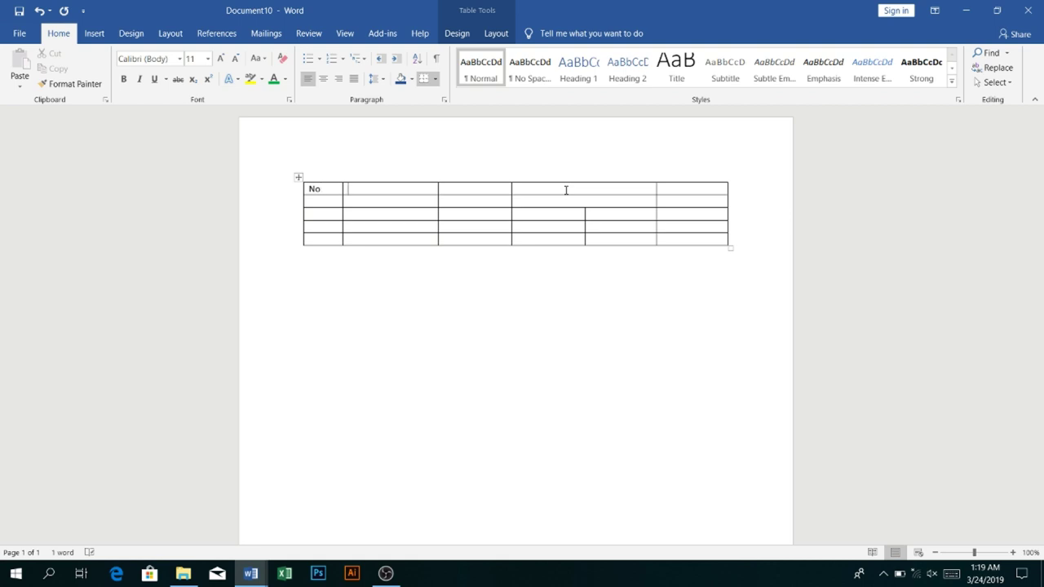
pyautogui.write('C')
pyautogui.press('BackSpace')
pyautogui.write('Nam')
pyautogui.write('e')
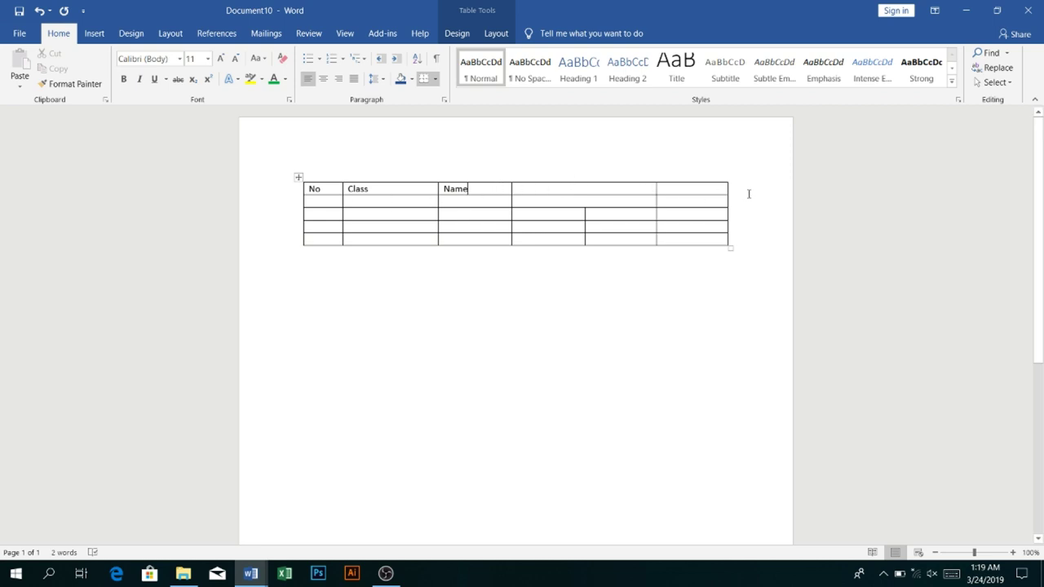
# Fill rows with numbers 1–3 and classes 12, 15 and 19.
pyautogui.click(317, 205)
pyautogui.write('1')
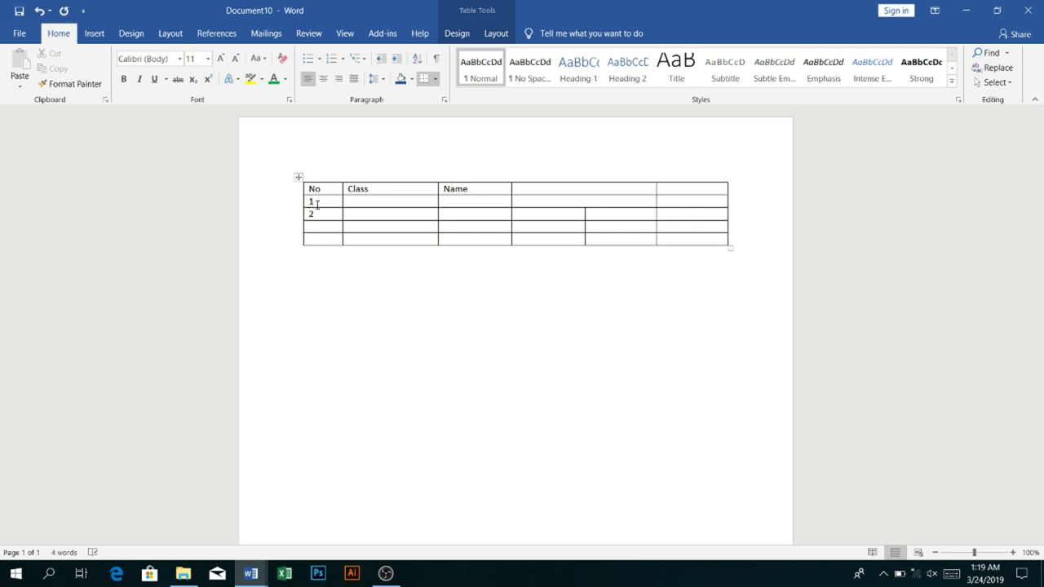
pyautogui.write('3')
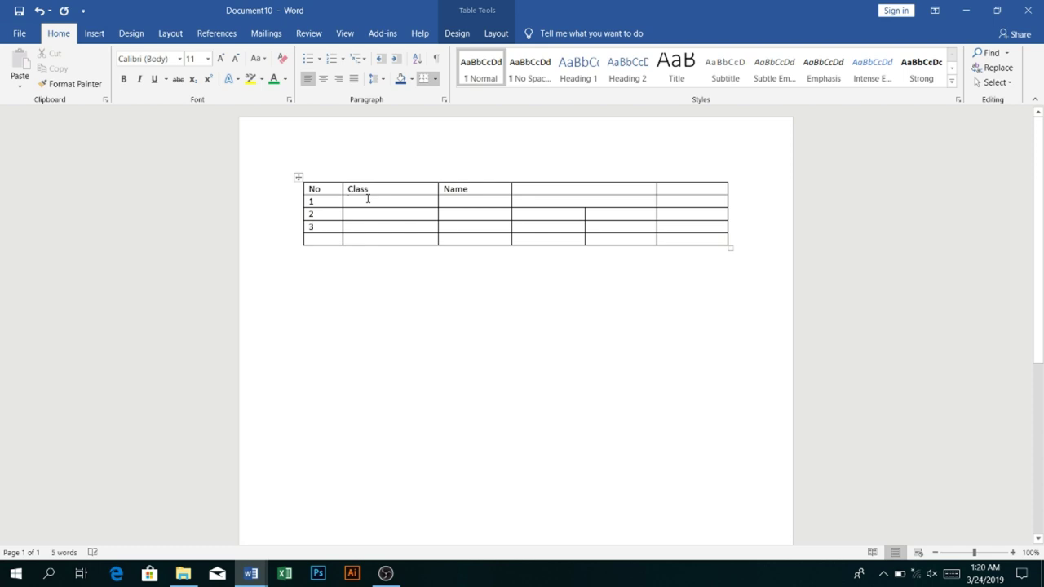
pyautogui.write('12')
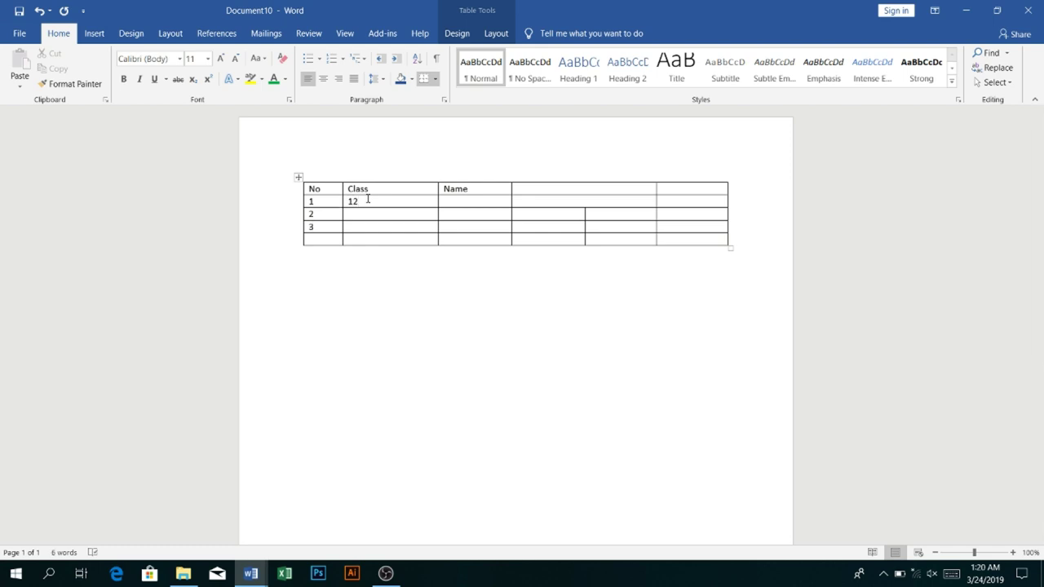
pyautogui.press('Down')
pyautogui.write('15')
pyautogui.press('Down')
pyautogui.write('19')
# Enter a person's name in each Name cell, removing the stray line break and typos.
pyautogui.click(483, 202)
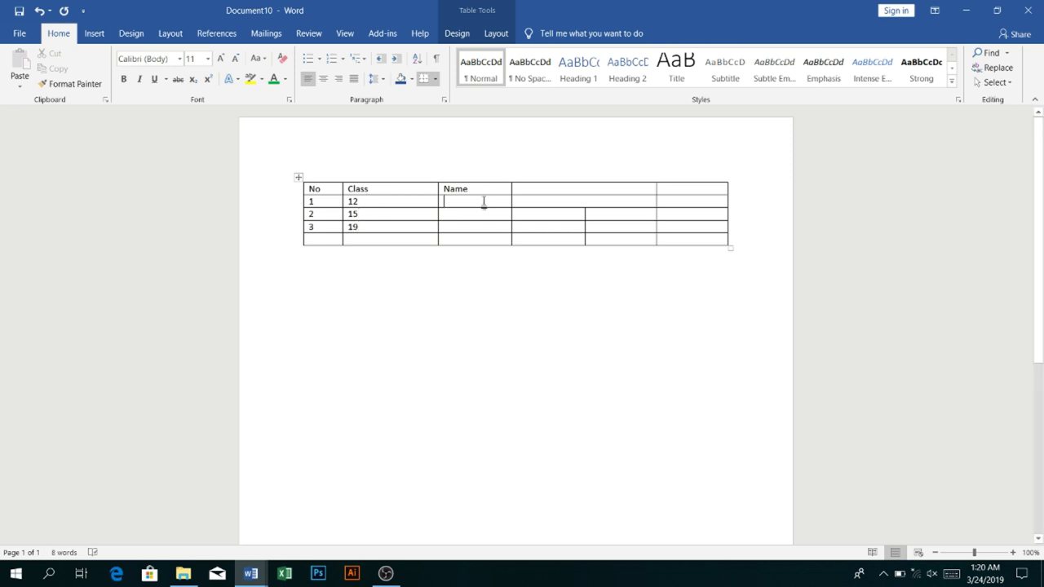
pyautogui.write('Sum')
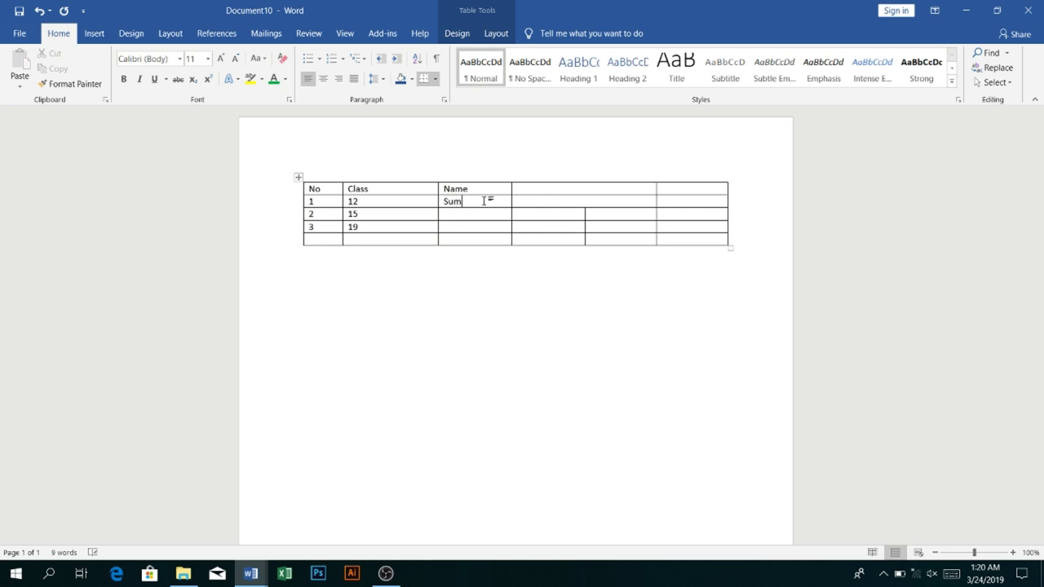
pyautogui.write('on')
pyautogui.press('Return')
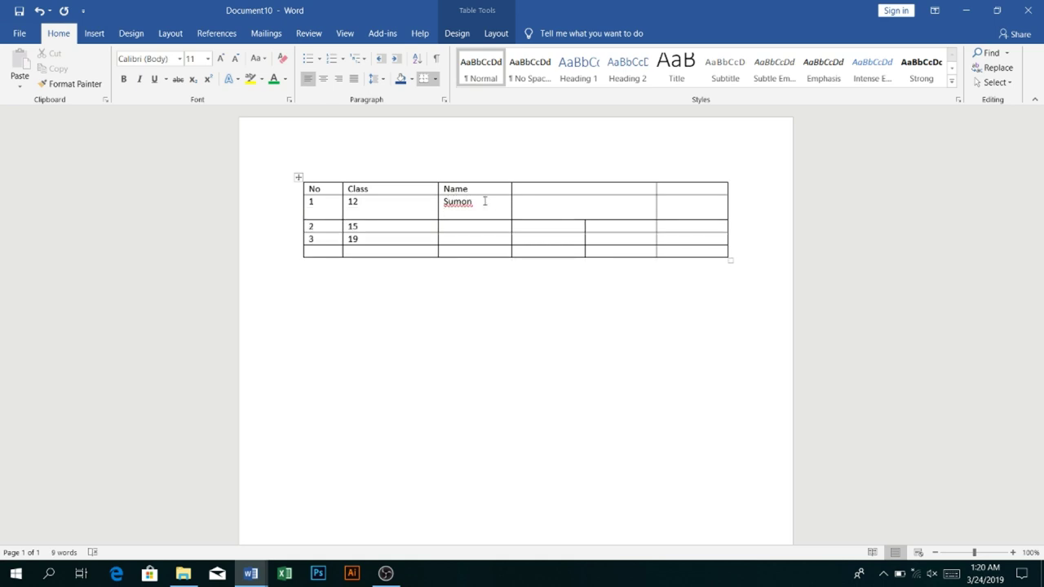
pyautogui.press('BackSpace')
pyautogui.write('Bl')
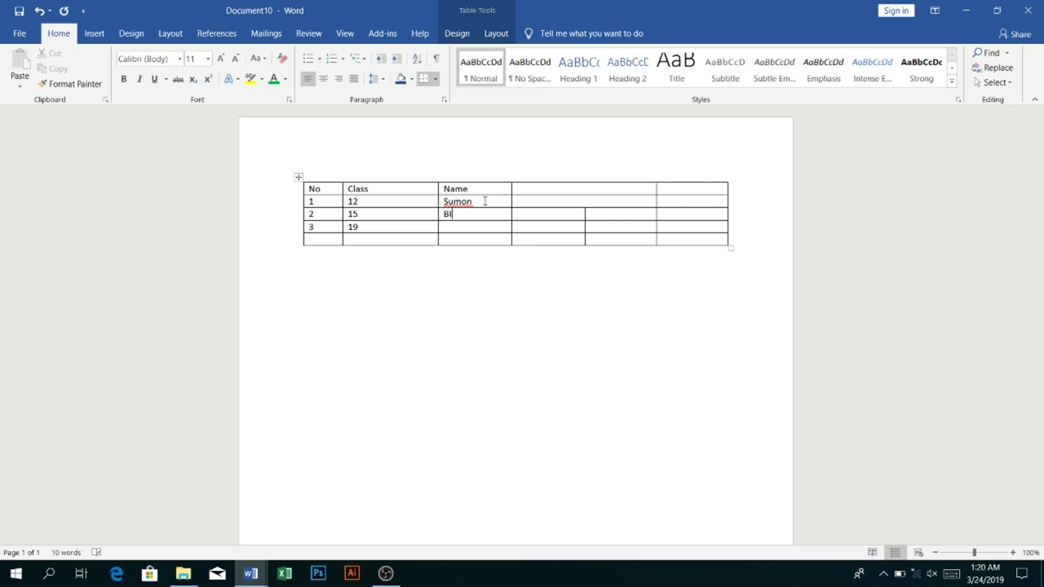
pyautogui.write('IO')
pyautogui.press('BackSpace')
pyautogui.write('ol')
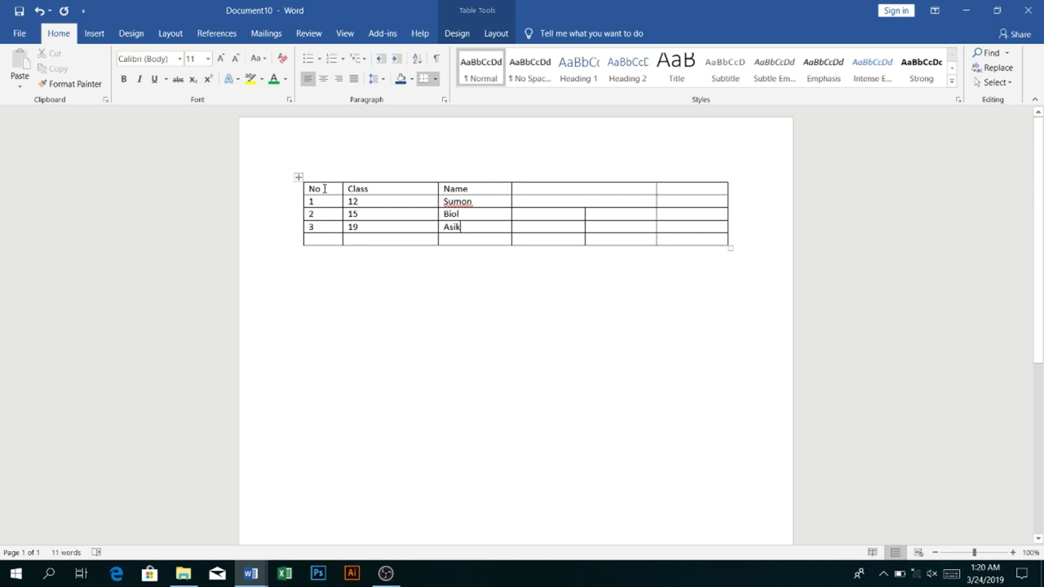
# Center the text in the No, Class and Name columns.
pyautogui.moveTo(324, 188)
pyautogui.mouseDown()
pyautogui.moveTo(450, 235)
pyautogui.moveTo(480, 234)
pyautogui.mouseUp()
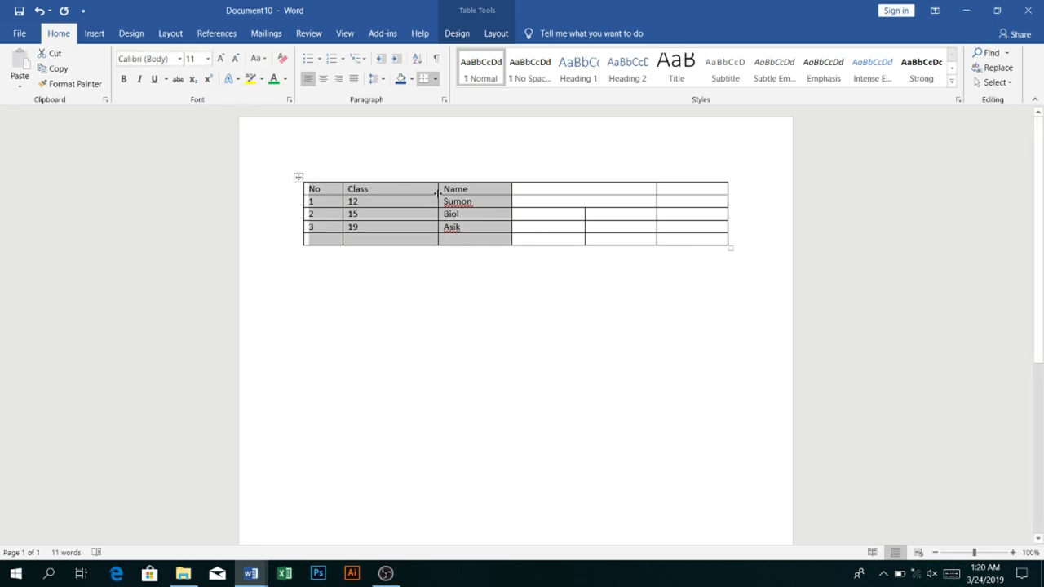
pyautogui.click(326, 82)
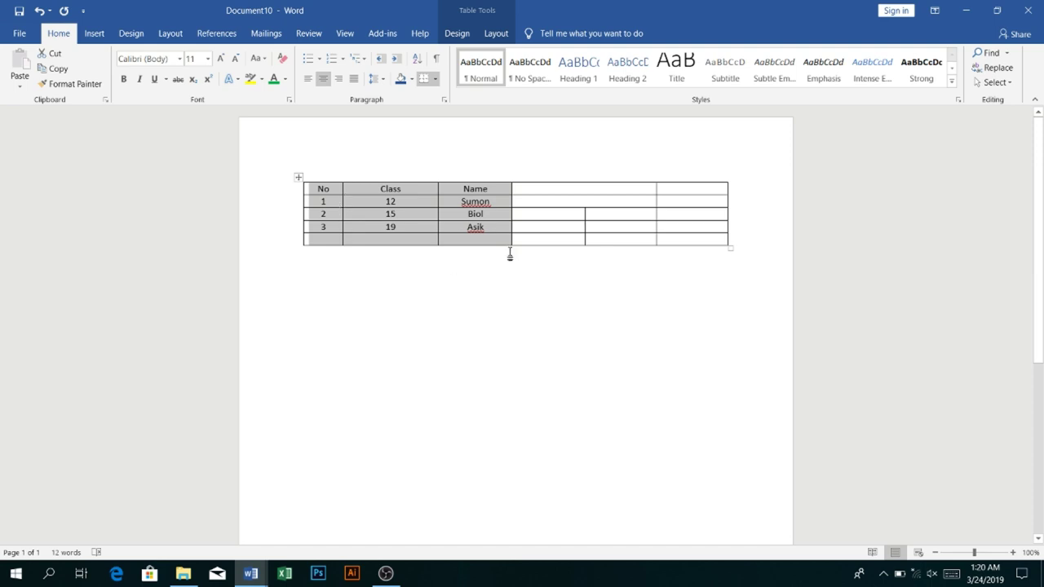
pyautogui.click(524, 324)
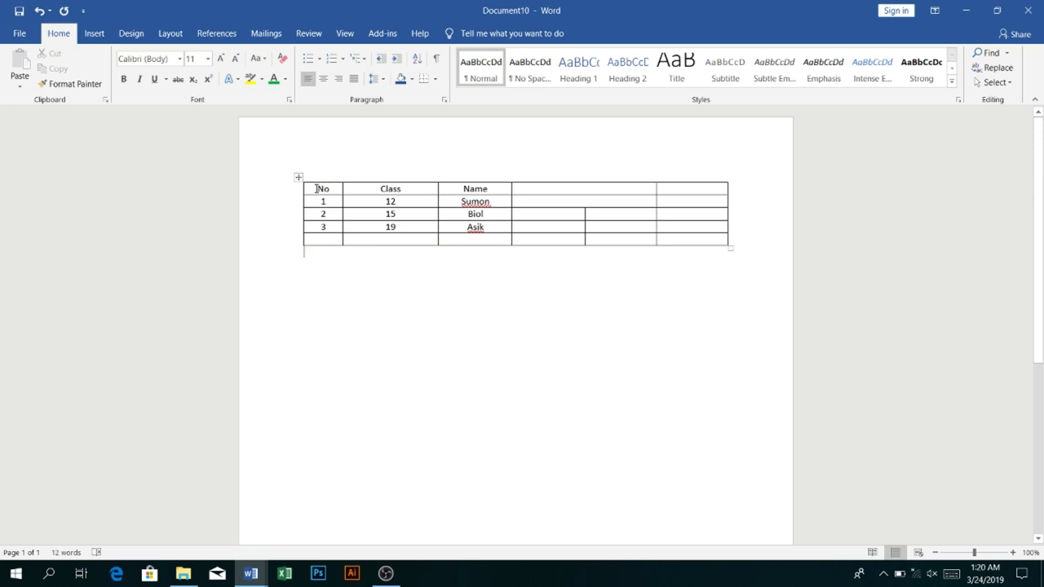
pyautogui.moveTo(311, 188); pyautogui.dragTo(482, 189)
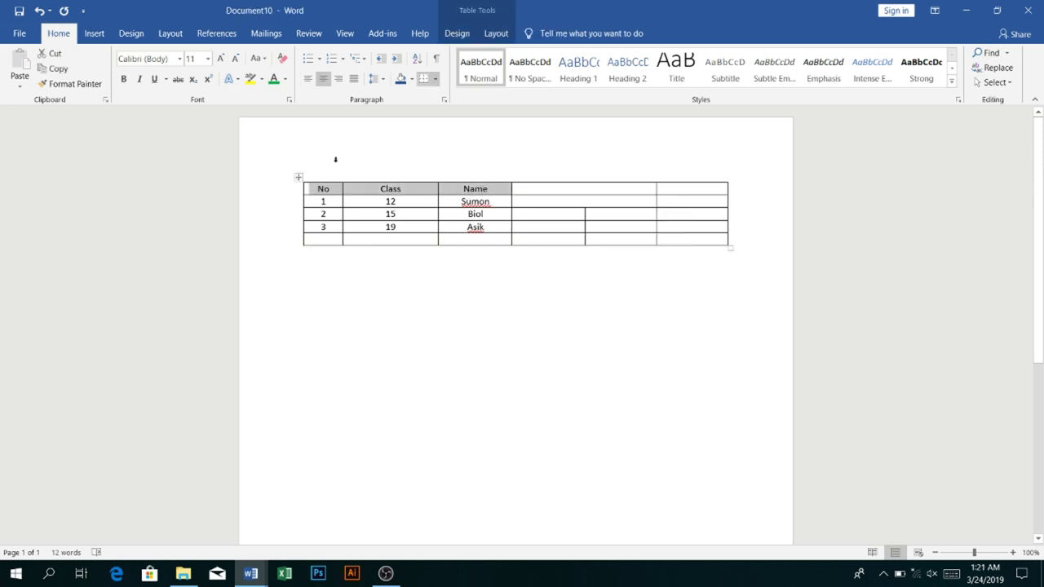
# Shade the No, Class and Name header cells light green.
pyautogui.rightClick(487, 192)
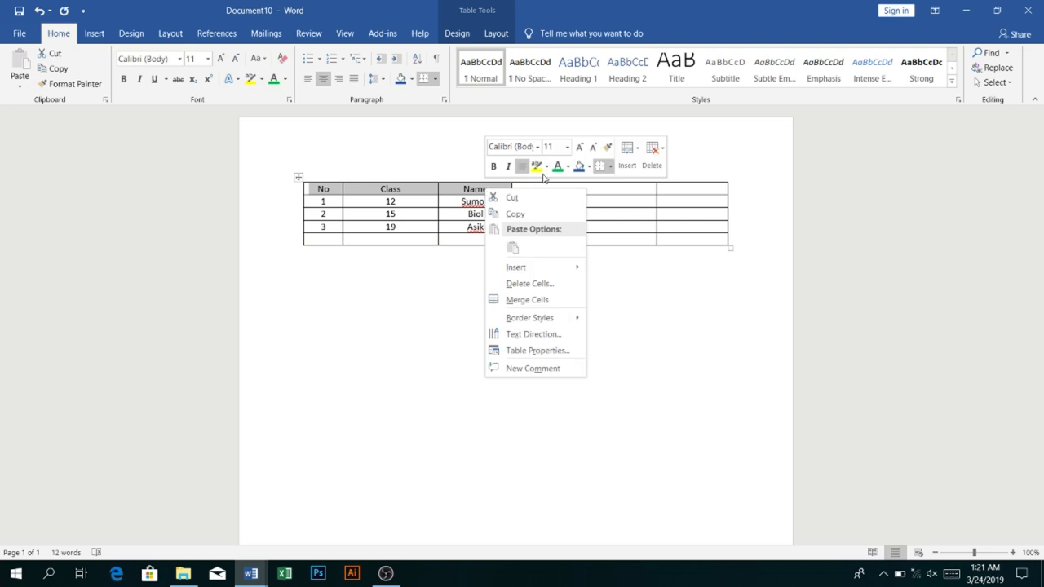
pyautogui.click(591, 168)
pyautogui.click(590, 167)
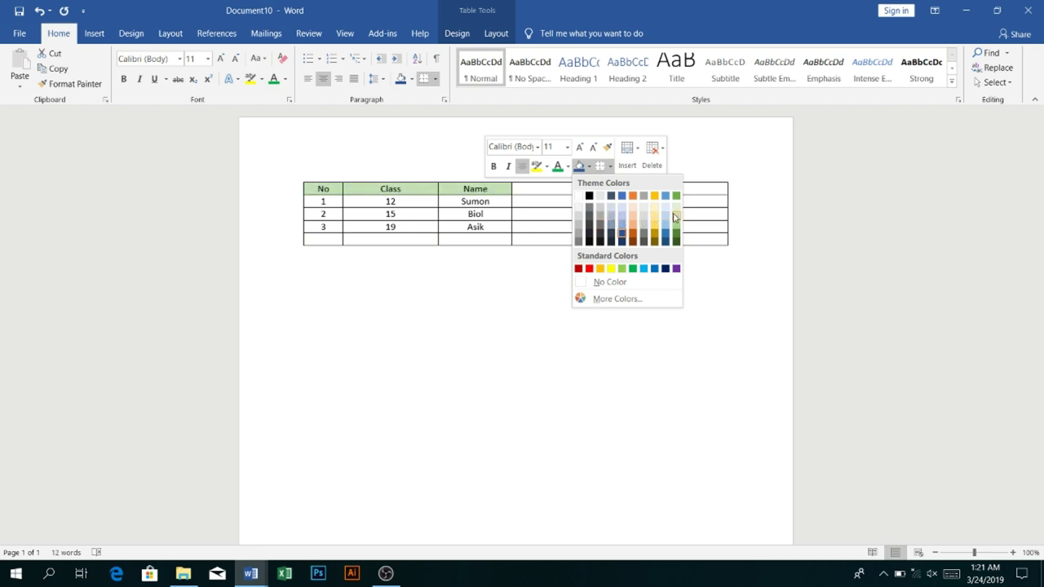
pyautogui.click(676, 217)
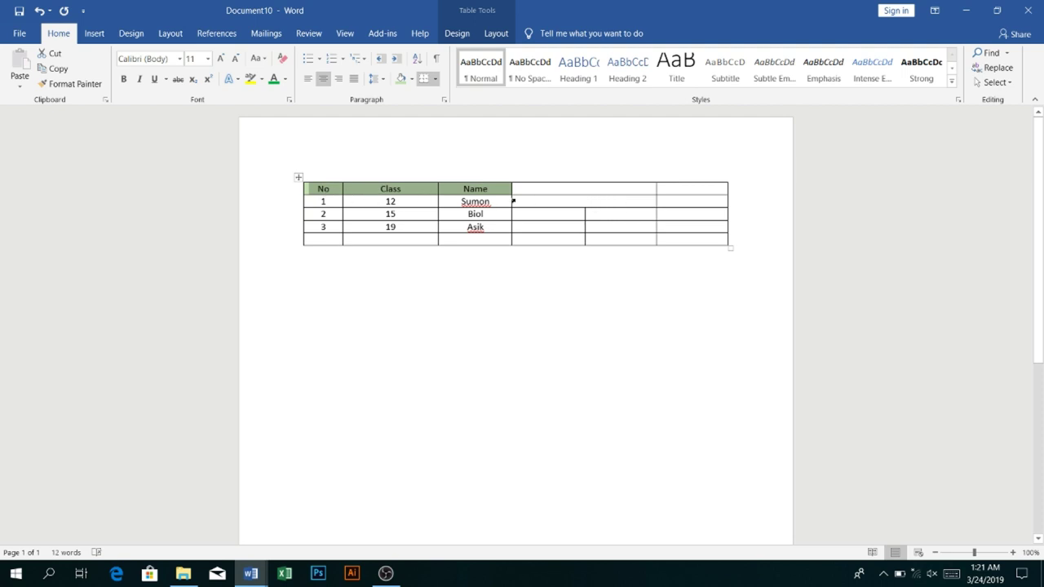
# Select the Name and extra right columns, then bring up the Insert Table options.
pyautogui.click(539, 155)
pyautogui.click(495, 165)
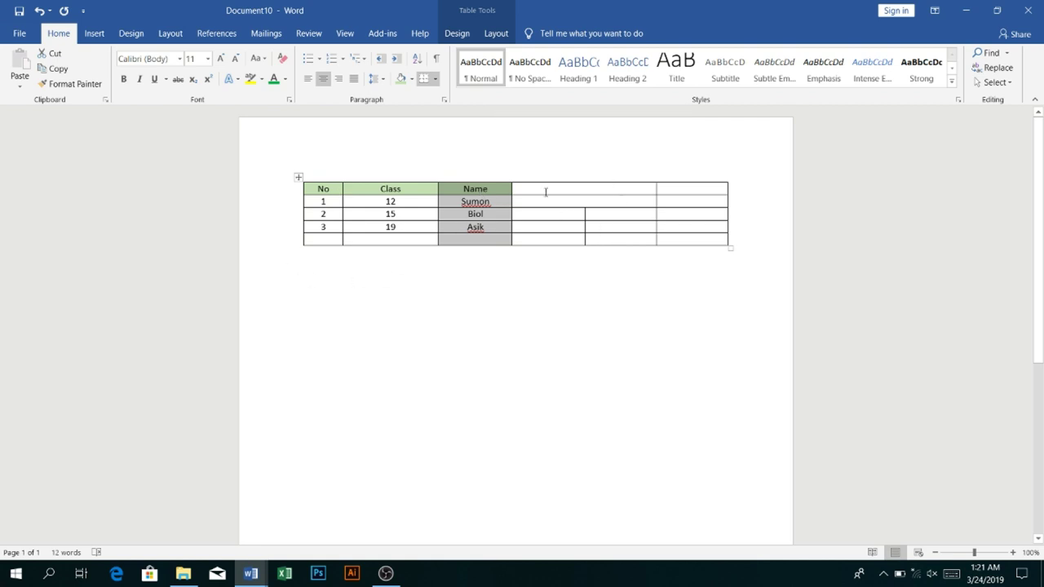
pyautogui.click(99, 39)
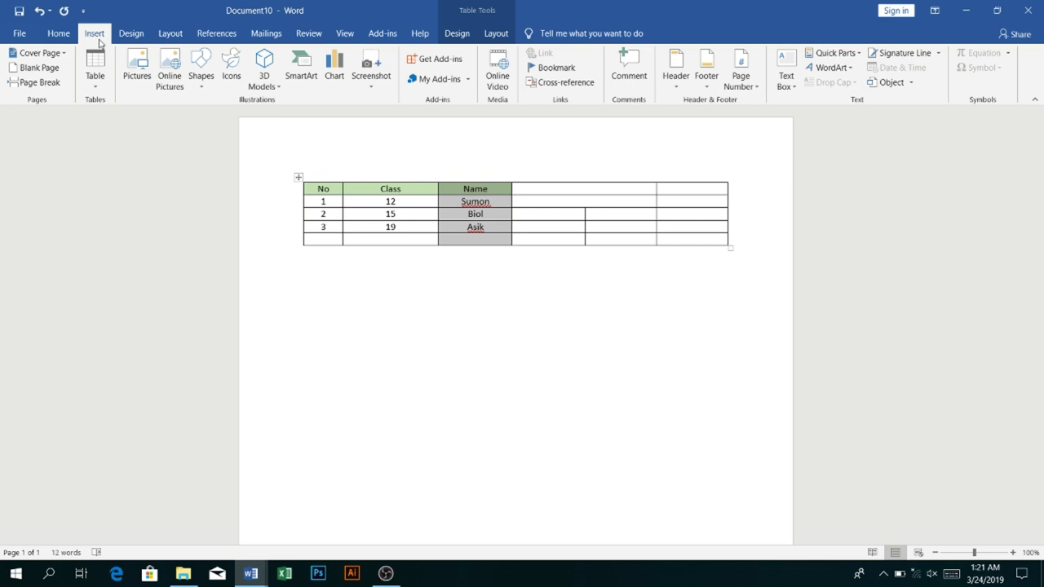
pyautogui.click(98, 80)
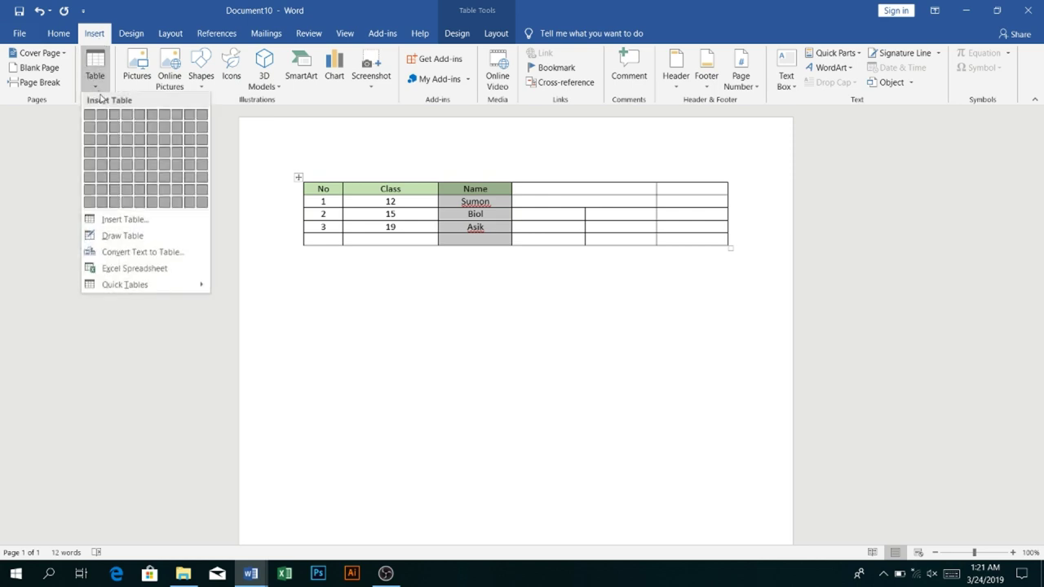
# Delete the empty right-hand cells, shifting cells left, to leave only the No, Class and Name columns.
pyautogui.click(549, 186)
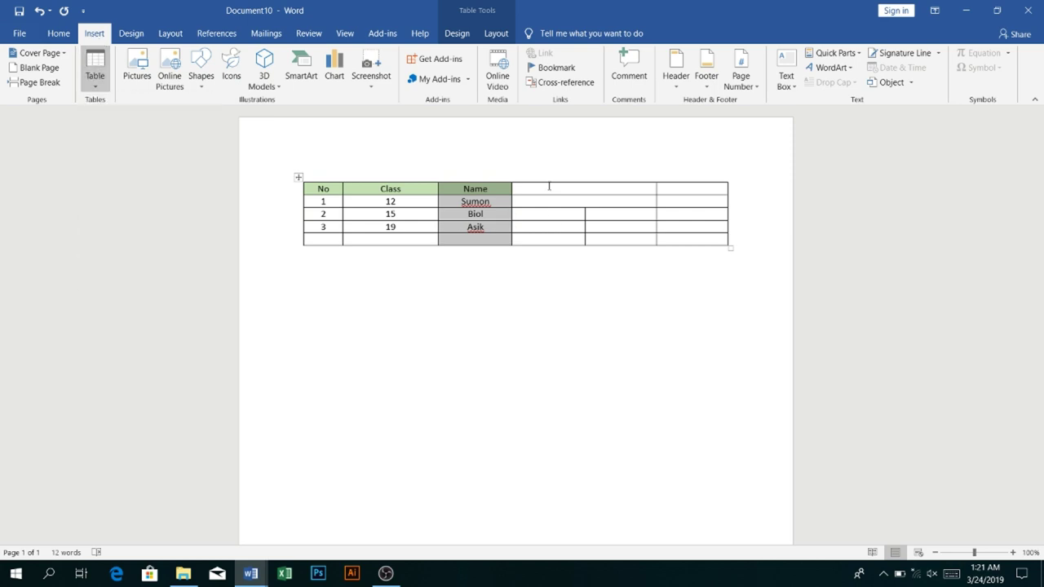
pyautogui.moveTo(549, 186); pyautogui.dragTo(709, 239)
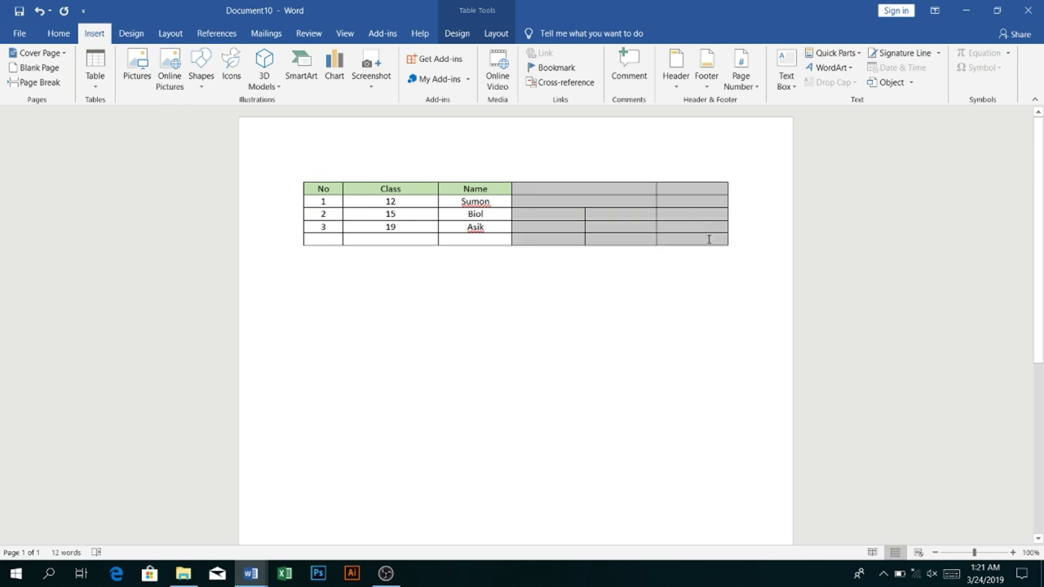
pyautogui.rightClick(693, 219)
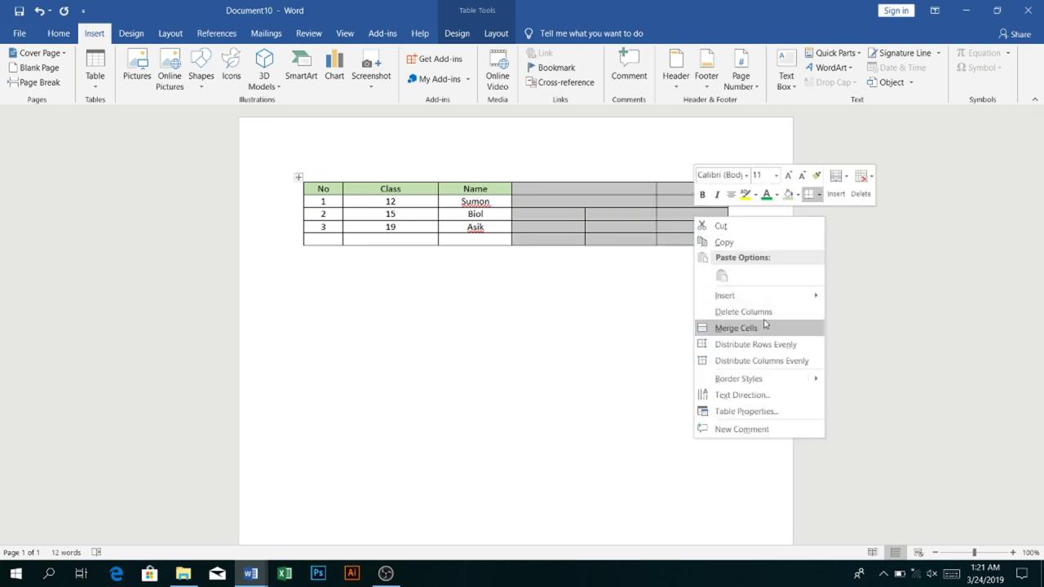
pyautogui.click(862, 181)
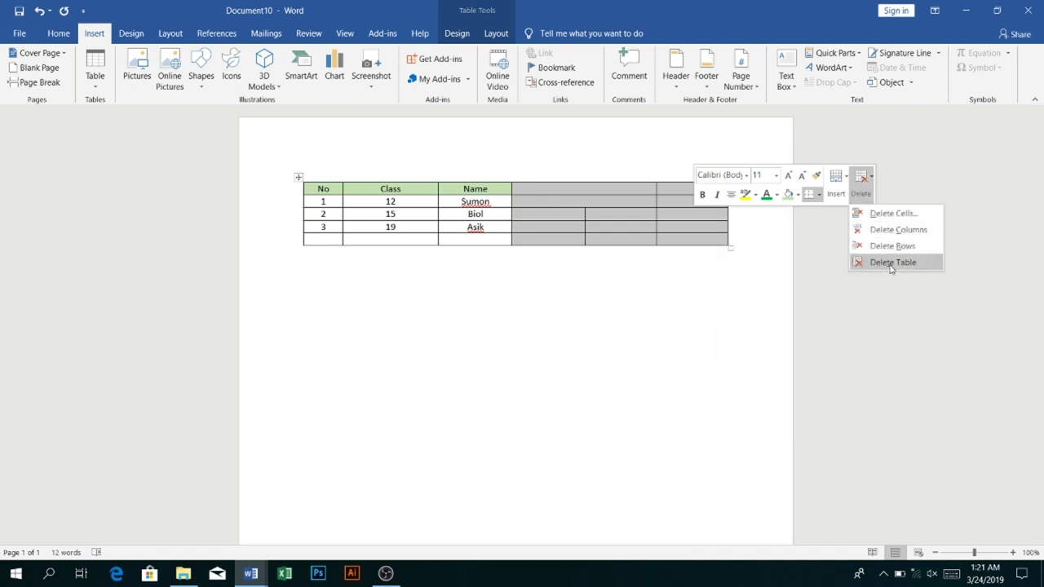
pyautogui.click(894, 214)
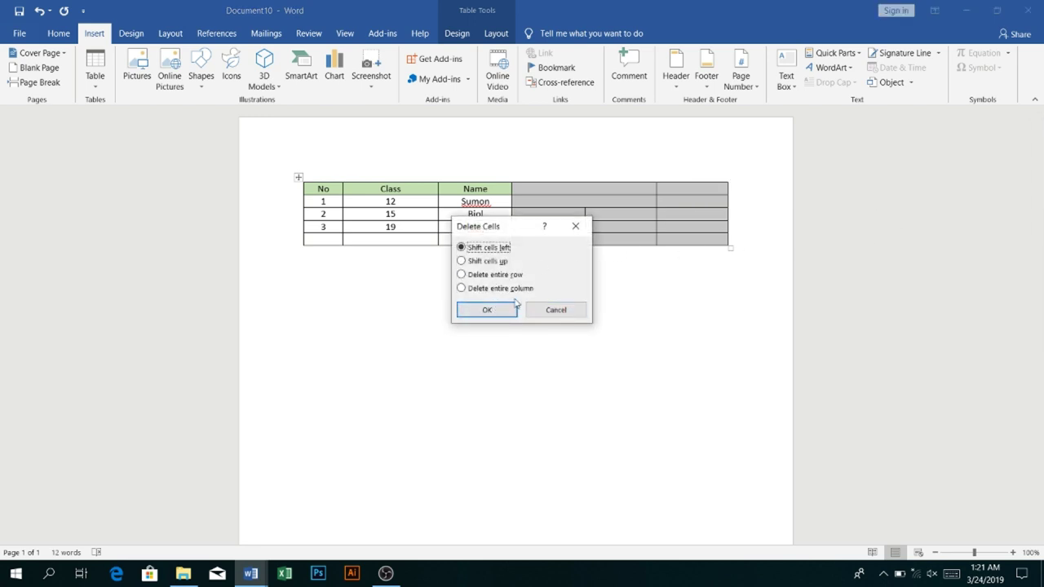
pyautogui.click(500, 312)
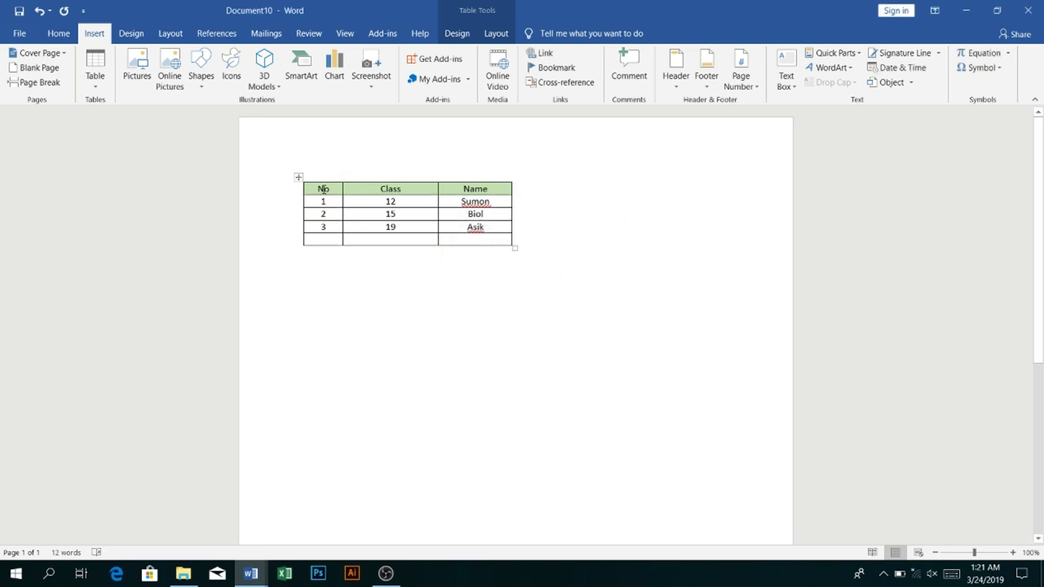
# Make the header row text bold and dark blue.
pyautogui.moveTo(319, 188); pyautogui.dragTo(498, 188)
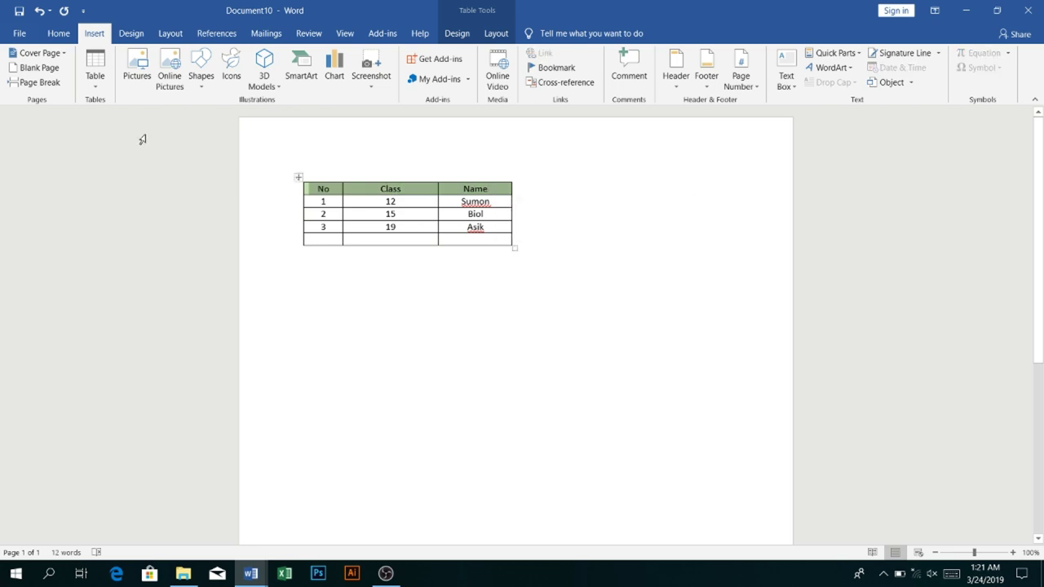
pyautogui.click(62, 34)
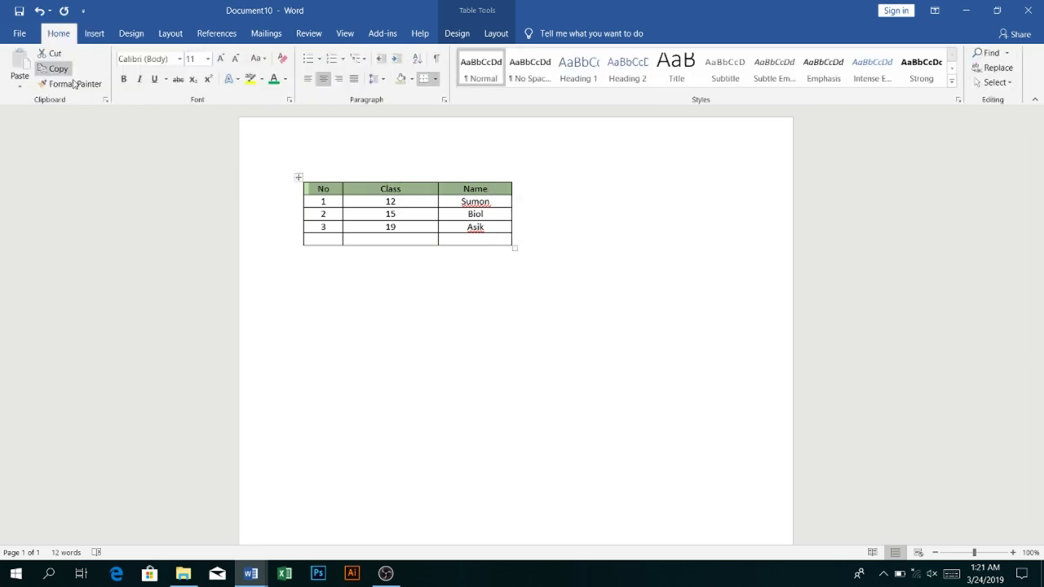
pyautogui.click(122, 80)
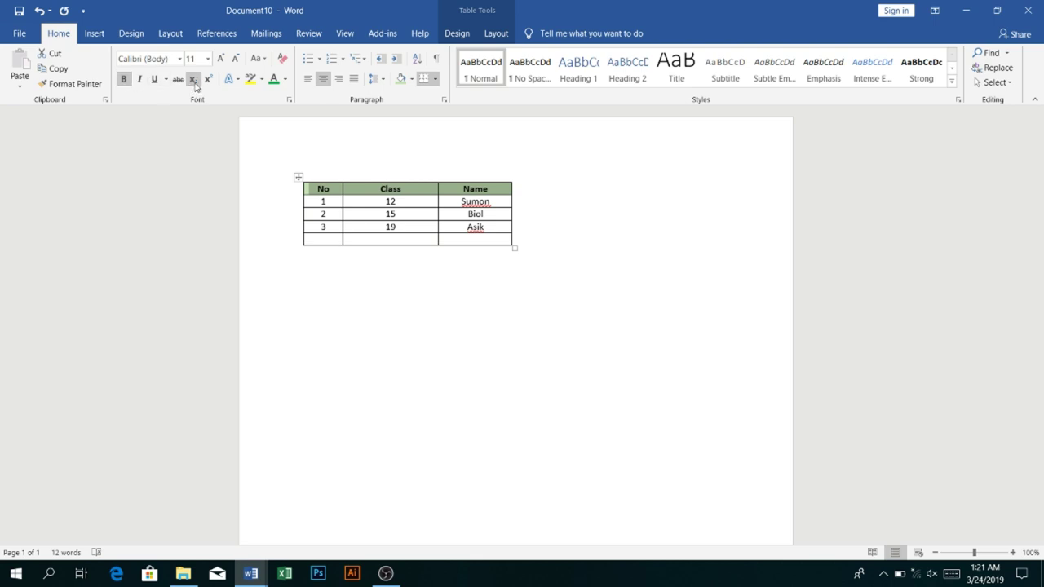
pyautogui.click(284, 79)
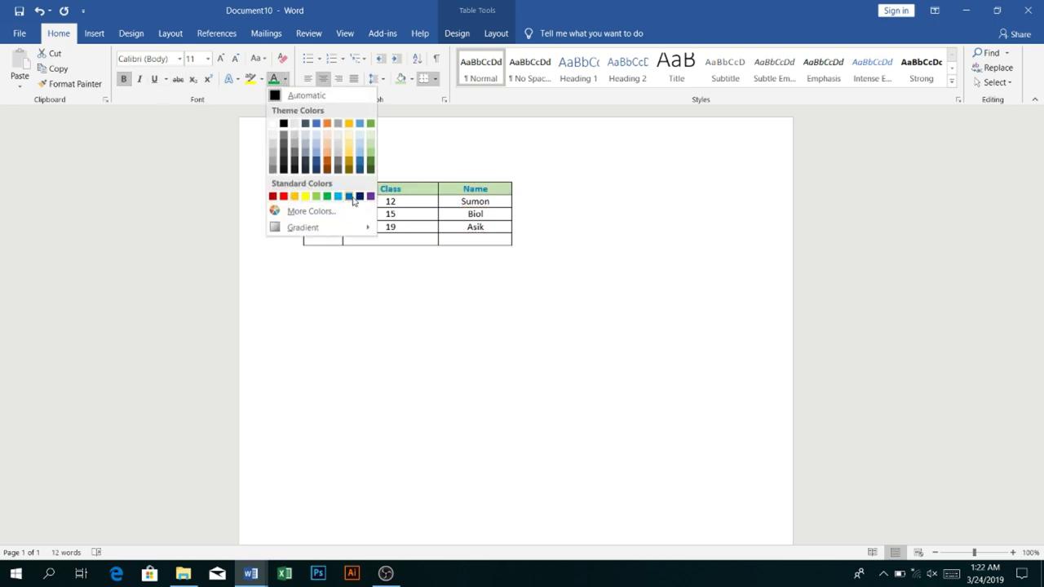
pyautogui.click(359, 196)
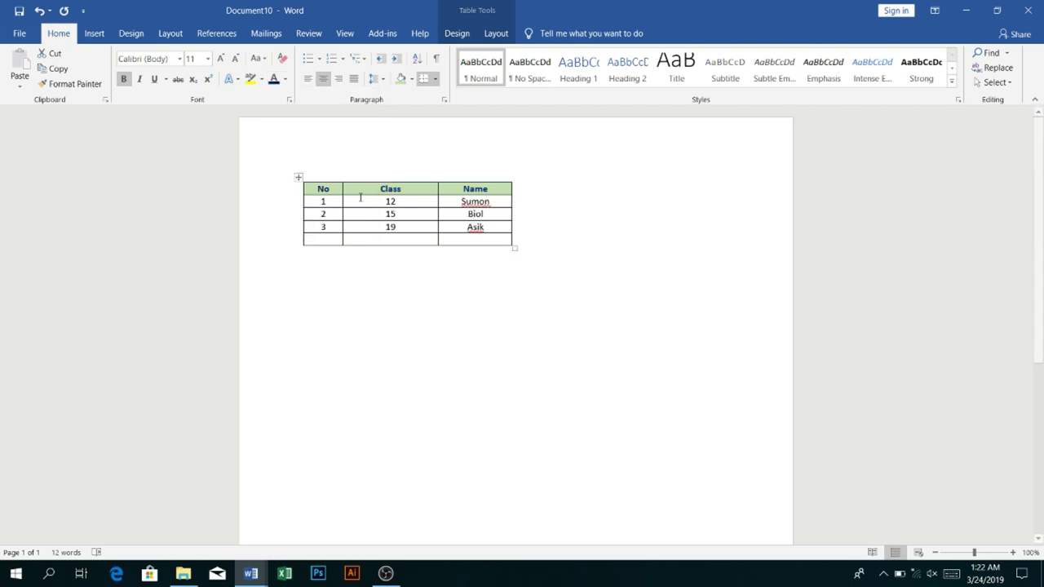
pyautogui.click(588, 237)
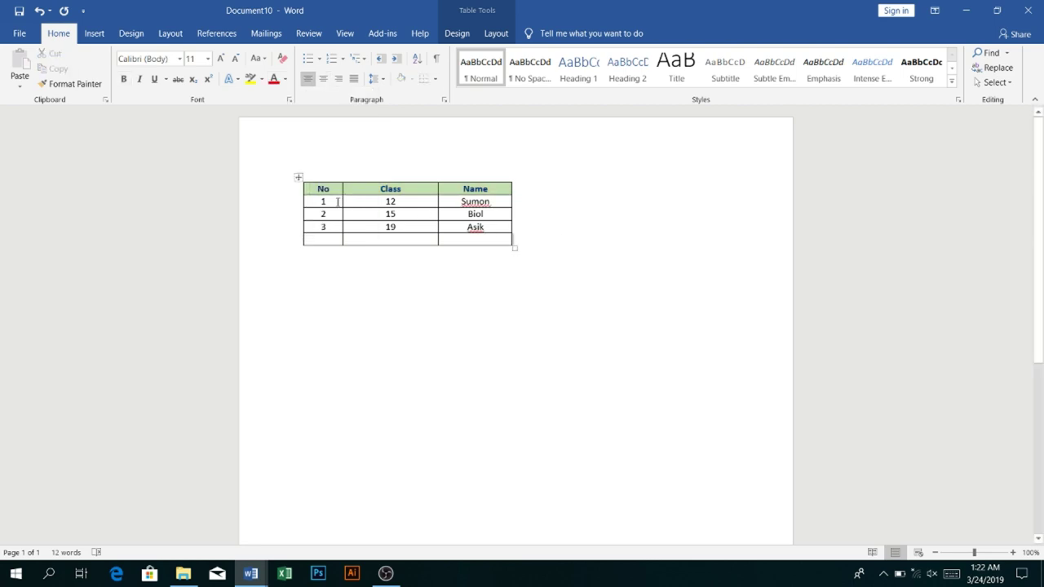
# Colour the No column numbers light blue.
pyautogui.moveTo(337, 202); pyautogui.dragTo(336, 240)
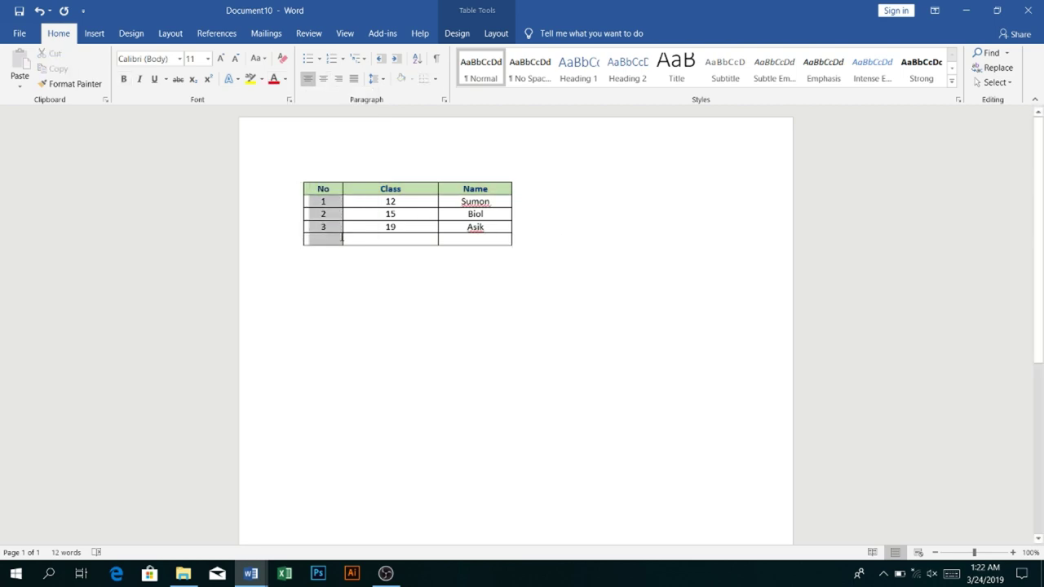
pyautogui.click(286, 79)
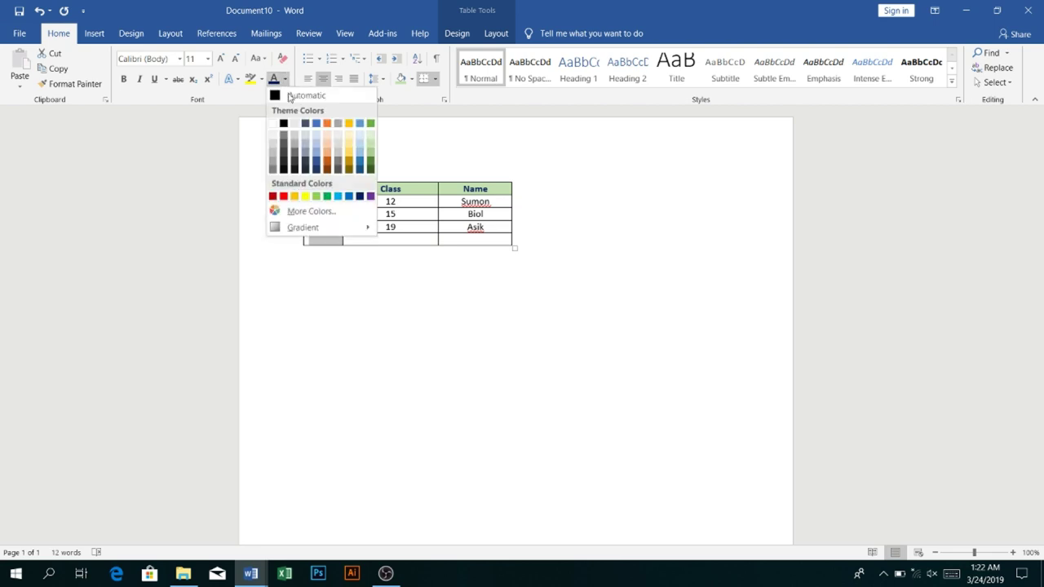
pyautogui.click(359, 149)
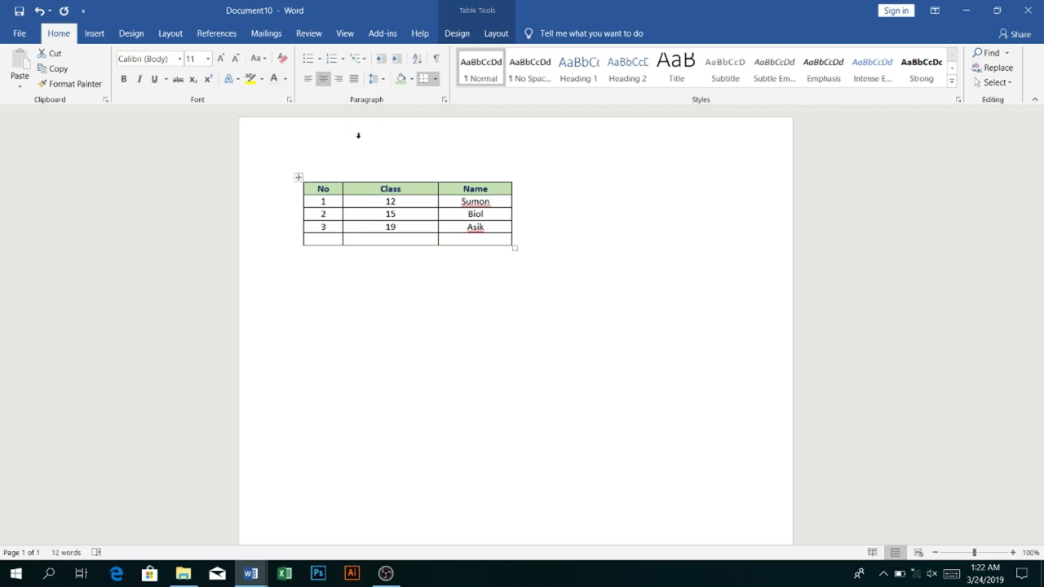
pyautogui.click(540, 164)
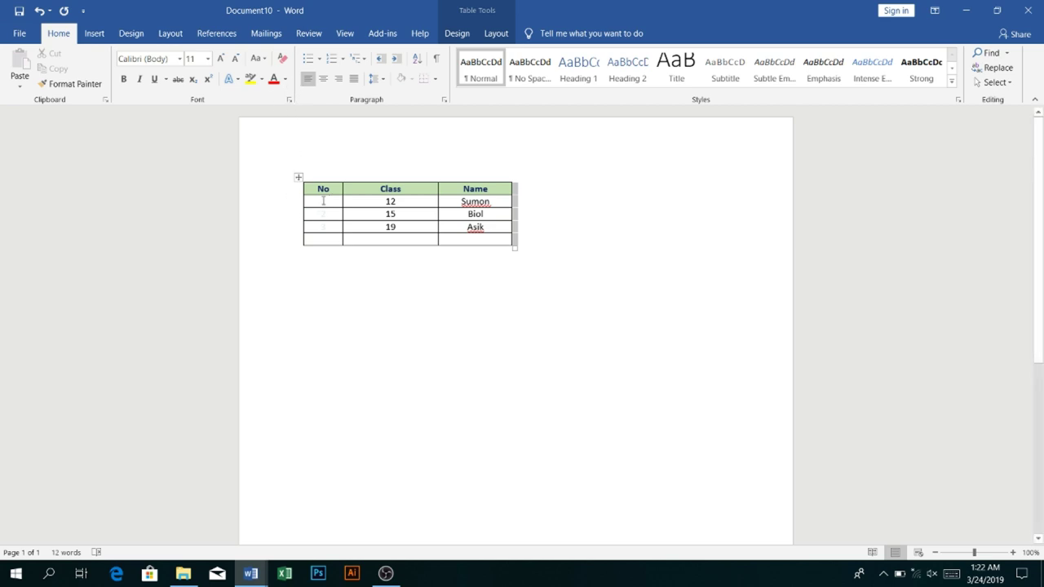
# Give the No column body cells light blue shading and purple numbers.
pyautogui.moveTo(324, 201); pyautogui.dragTo(323, 238)
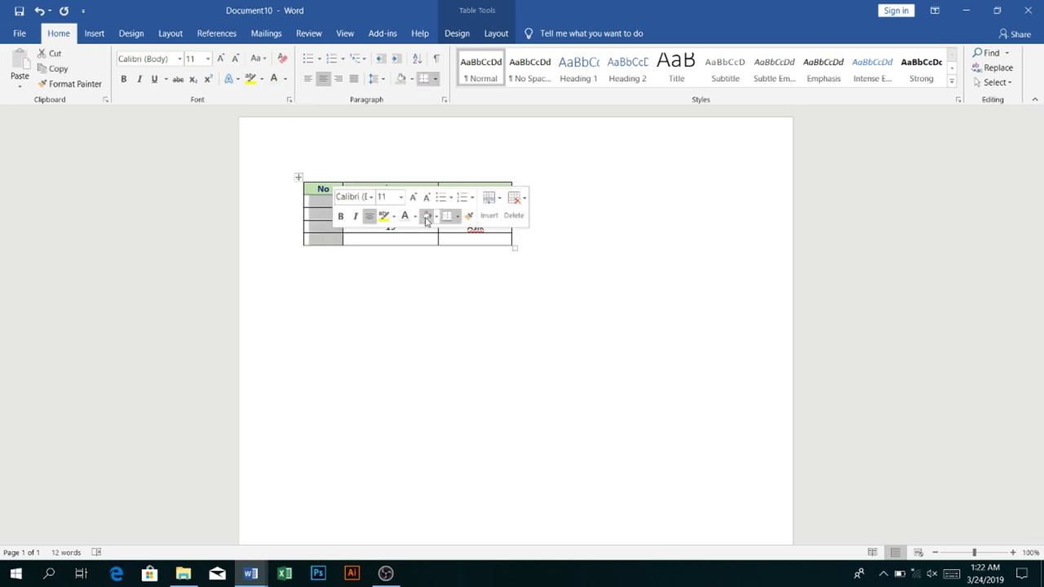
pyautogui.click(436, 216)
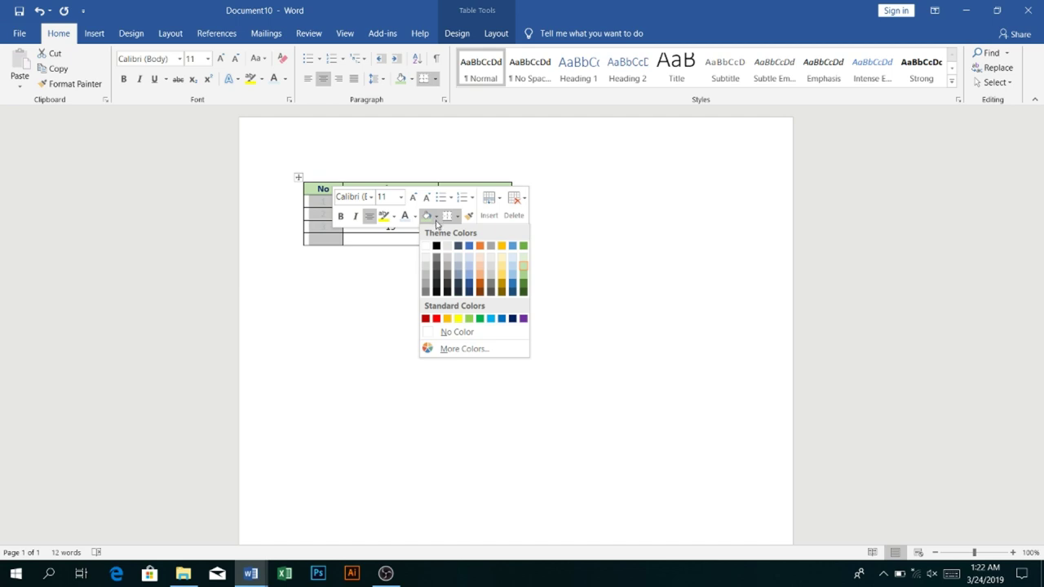
pyautogui.click(467, 260)
pyautogui.click(414, 216)
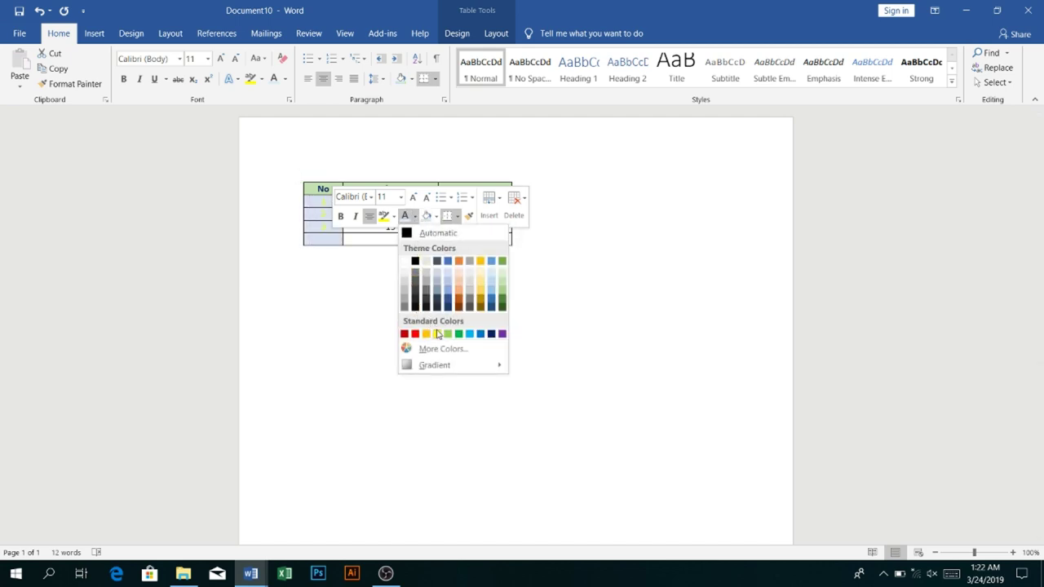
pyautogui.click(501, 335)
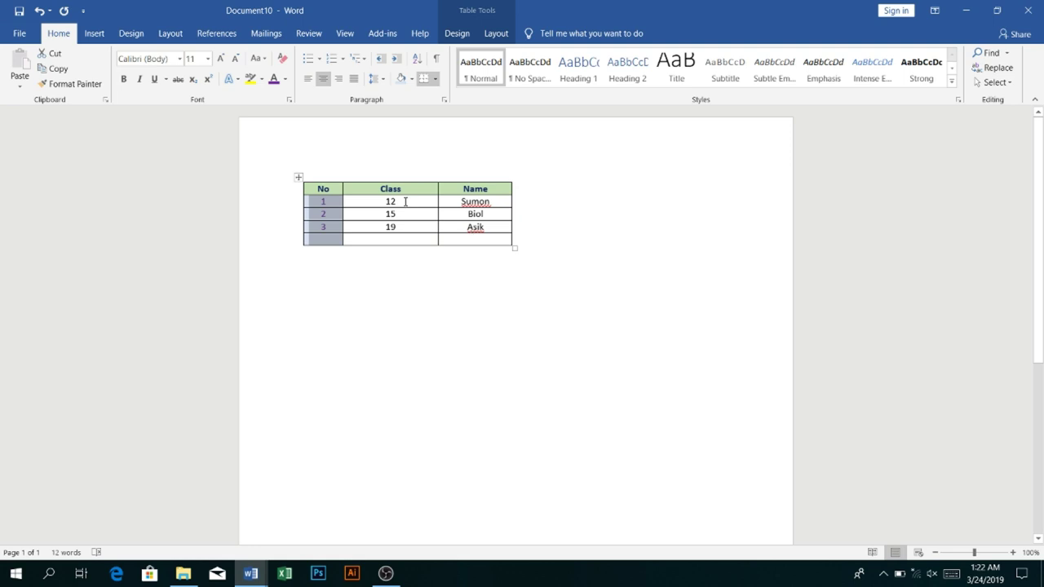
pyautogui.moveTo(406, 202); pyautogui.dragTo(492, 254)
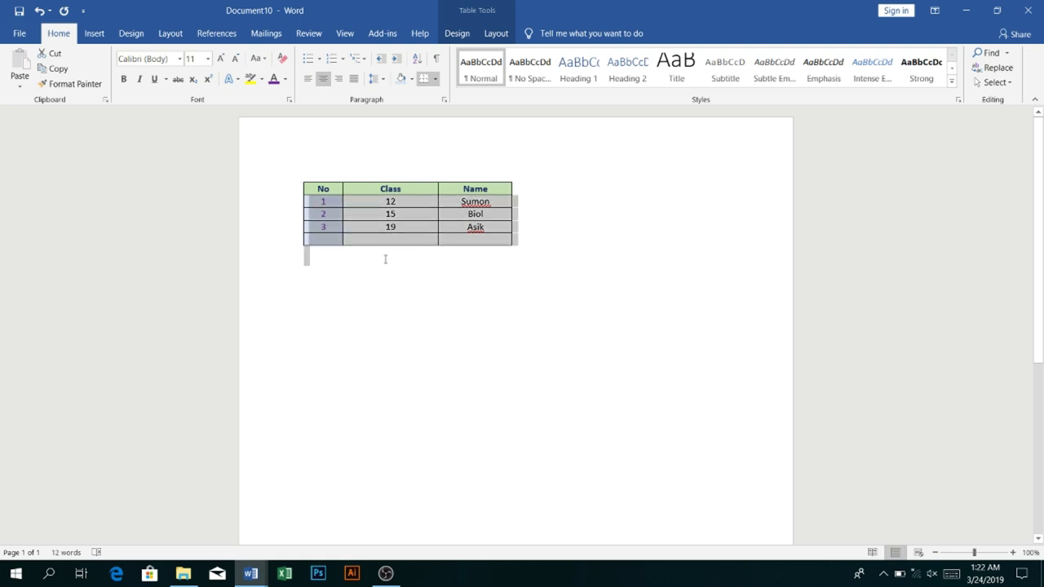
pyautogui.click(438, 361)
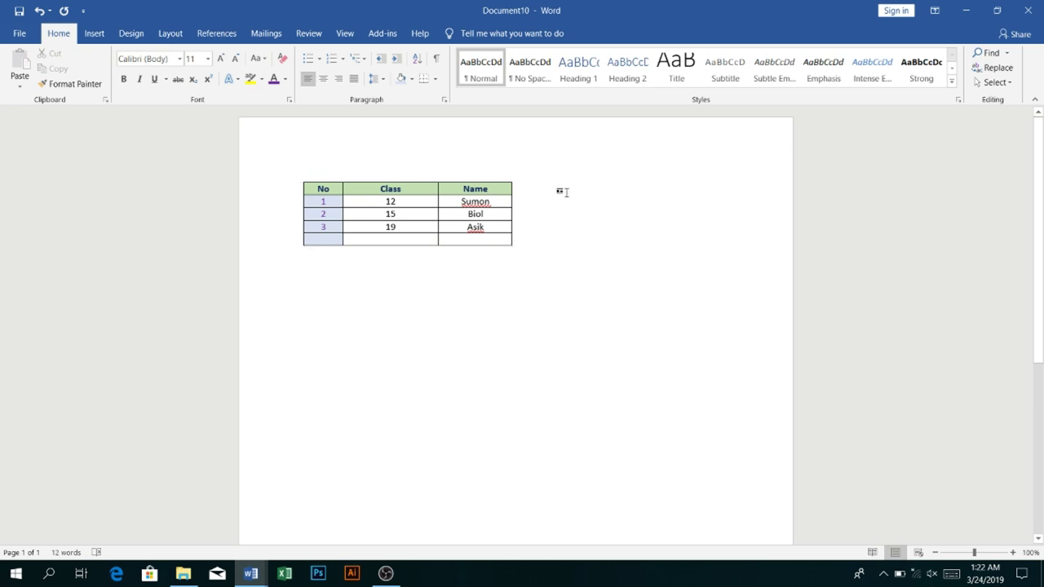
# Open Insert > Table > Quick Tables and browse the gallery back up to Calendar 2.
pyautogui.click(95, 36)
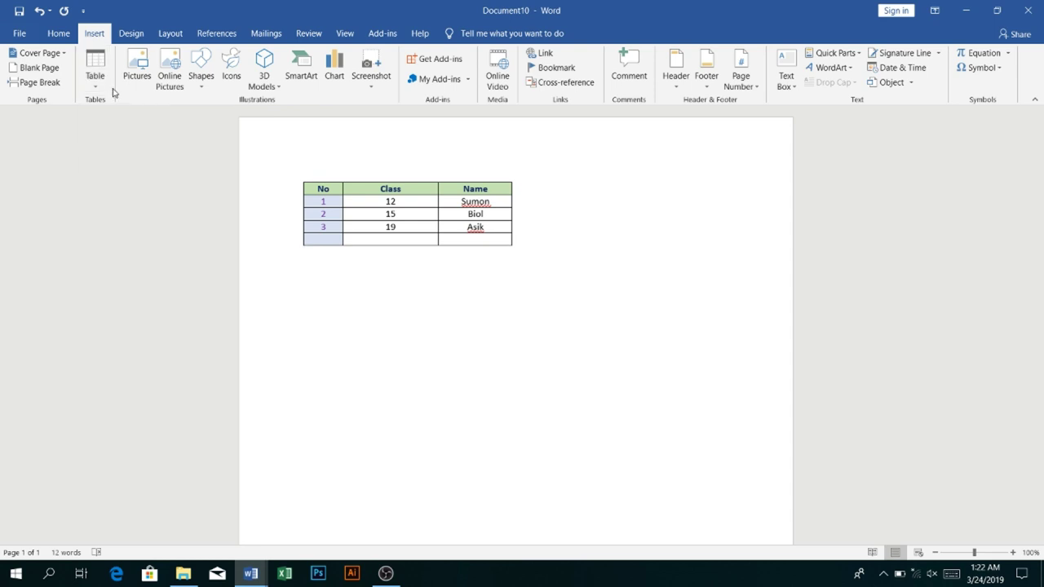
pyautogui.click(96, 88)
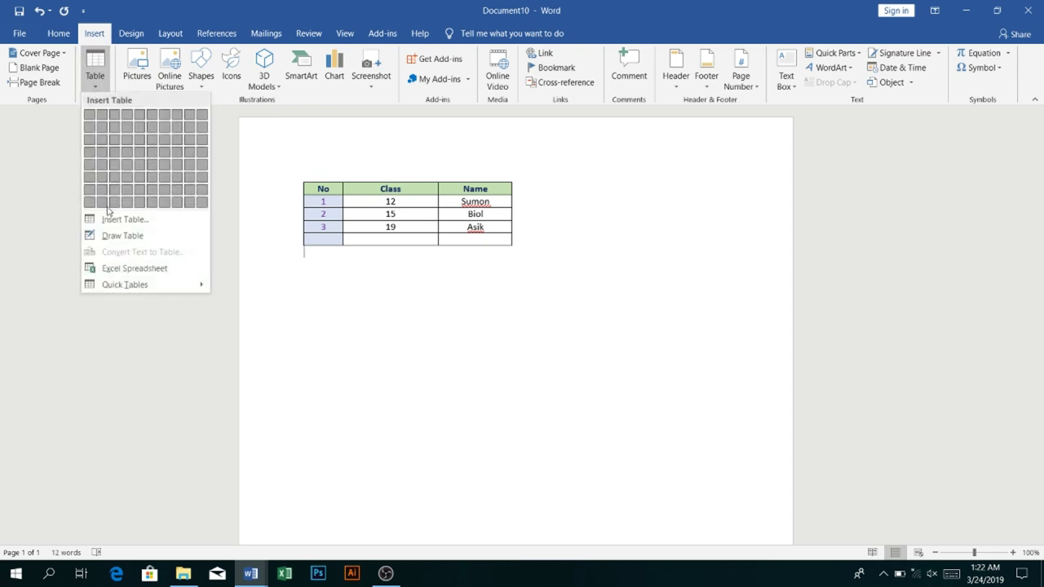
pyautogui.moveTo(117, 287)
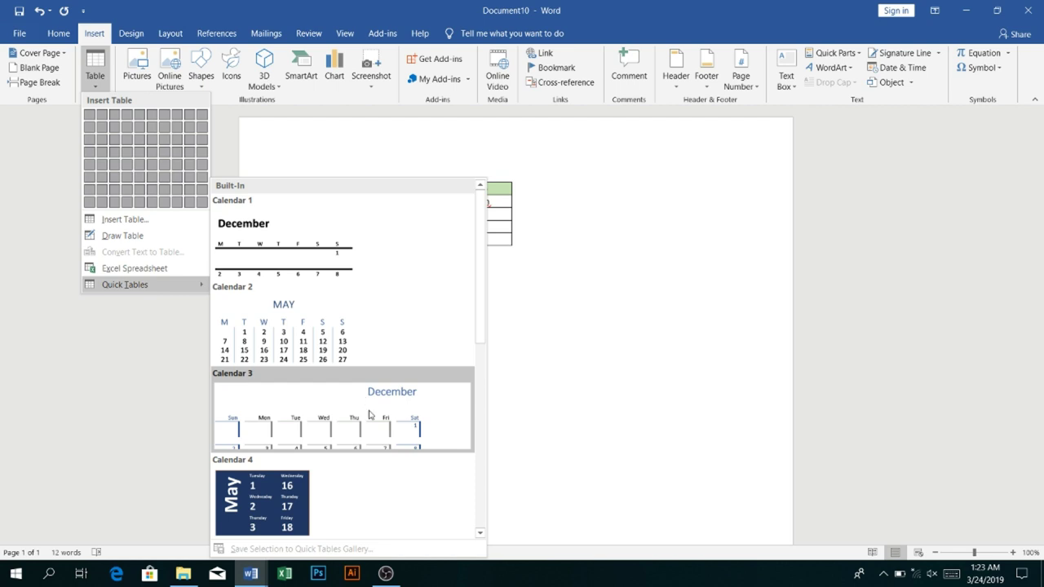
pyautogui.scroll(-3, 363, 400)
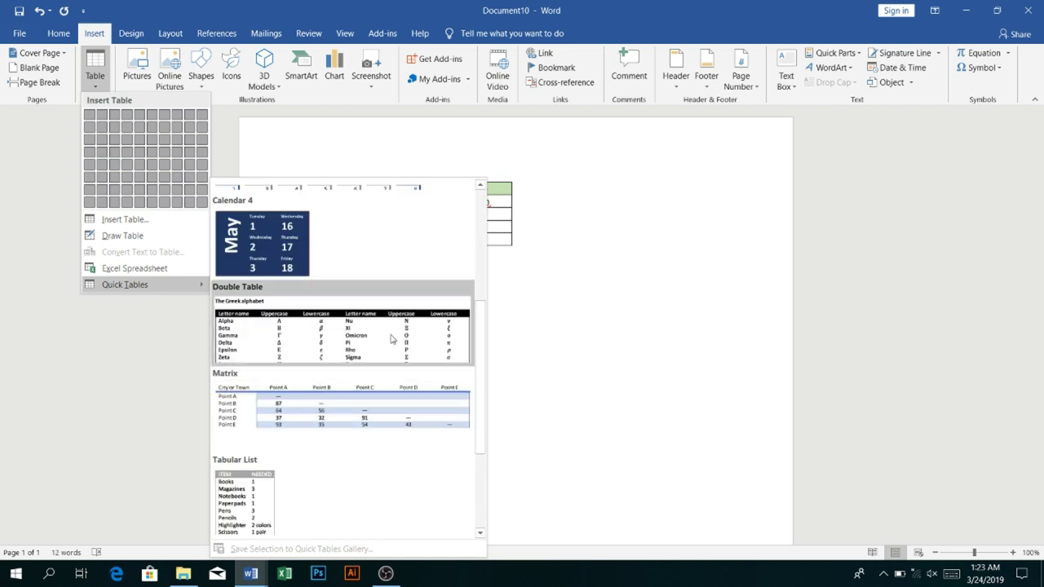
pyautogui.scroll(-2, 391, 395)
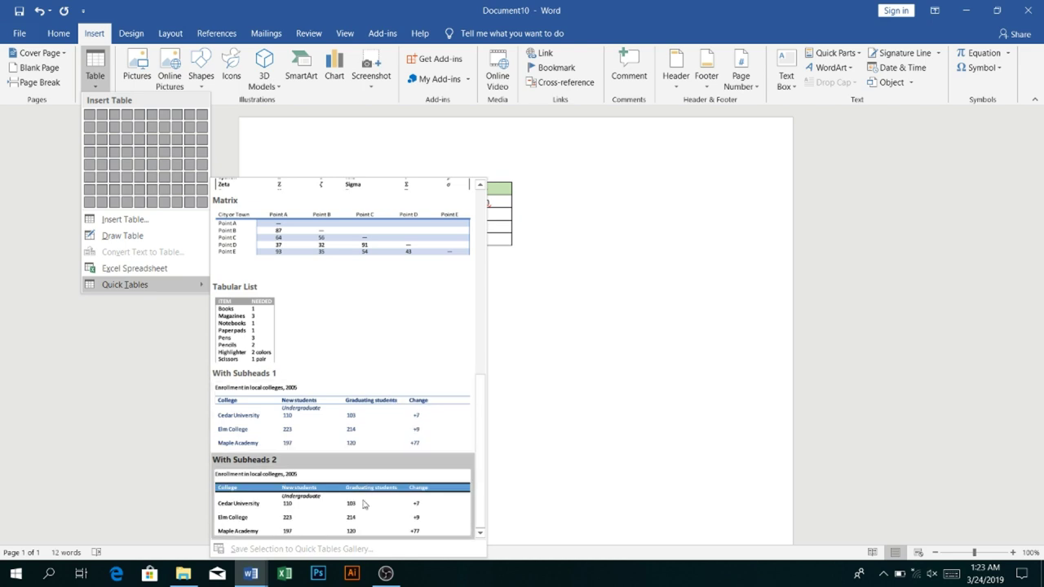
pyautogui.scroll(3, 355, 358)
pyautogui.scroll(2, 355, 357)
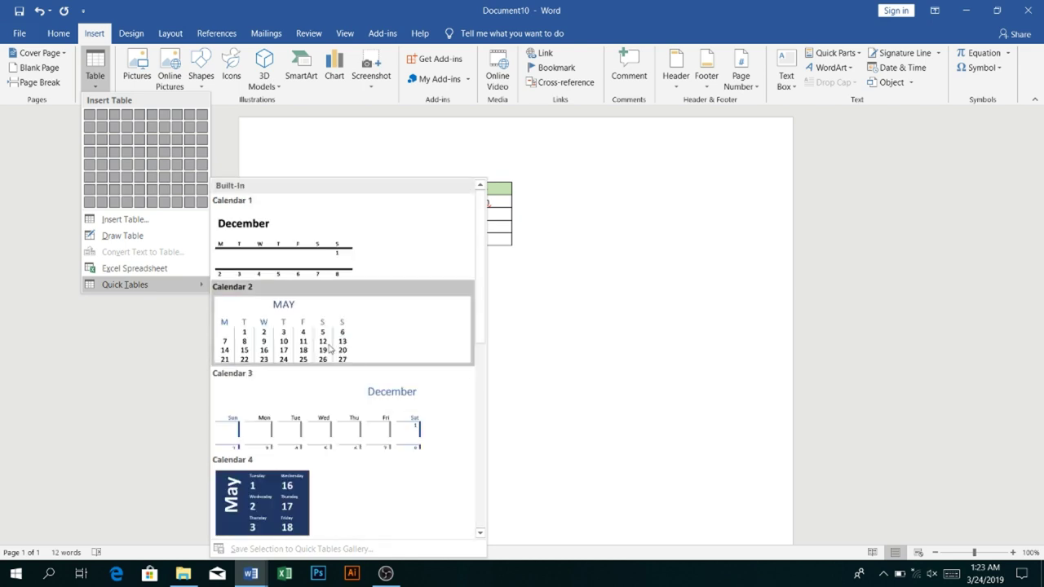
# Insert the Calendar 2 quick table and replace its MAY heading with a centred MARCH.
pyautogui.click(302, 349)
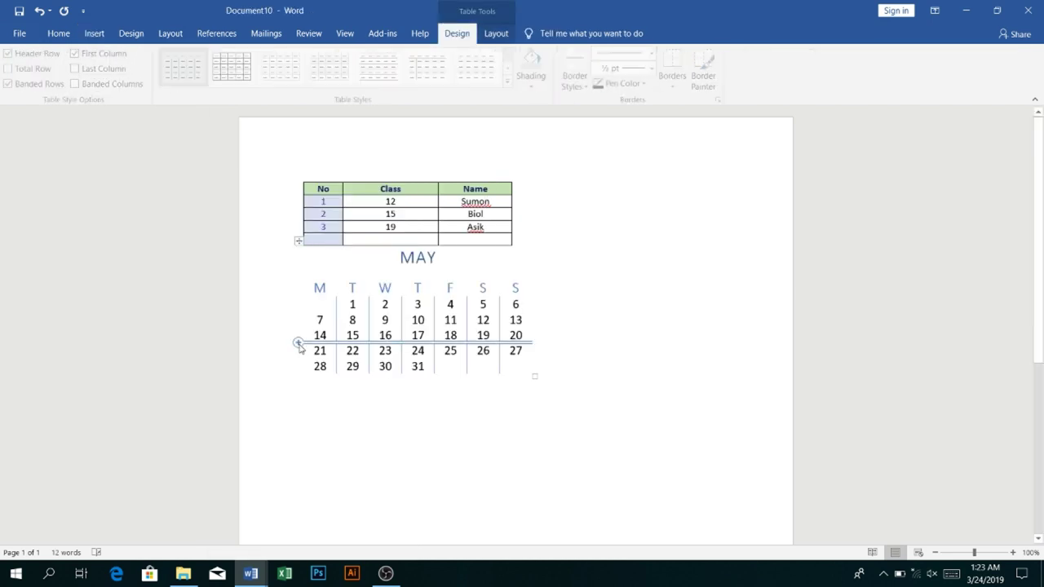
pyautogui.click(441, 257)
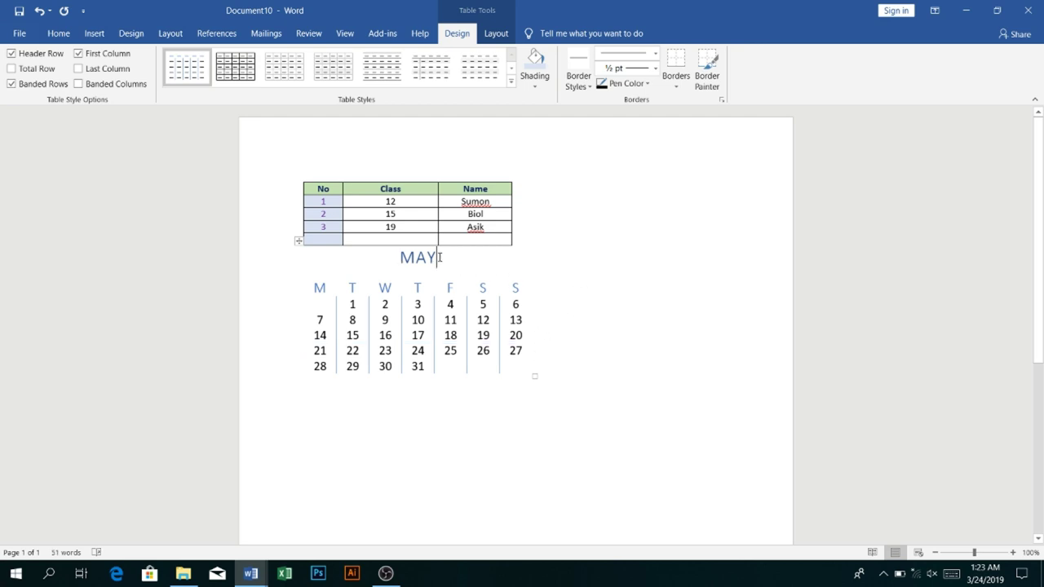
pyautogui.press('BackSpace')
pyautogui.press('BackSpace')
pyautogui.press('BackSpace')
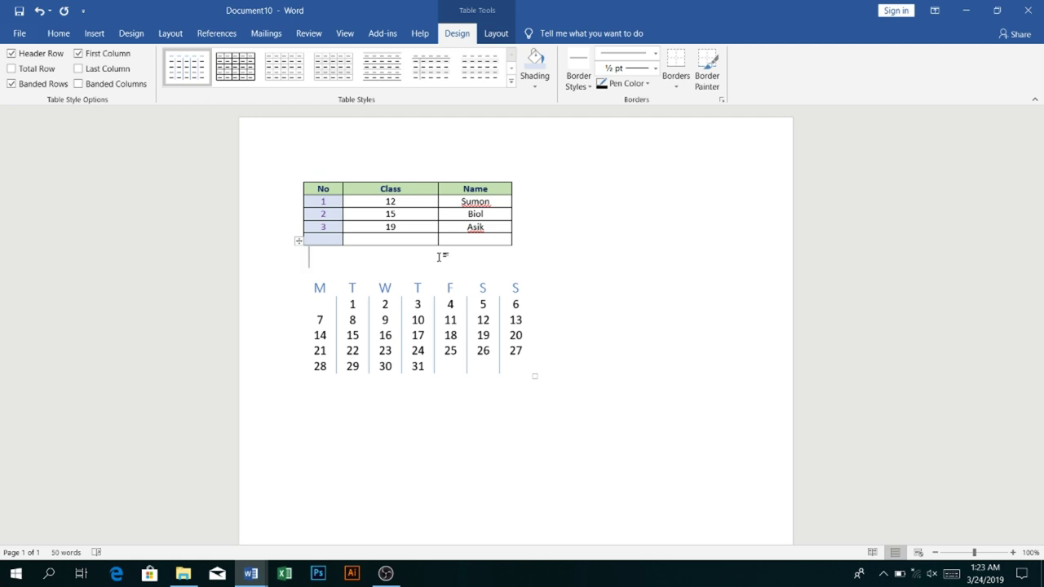
pyautogui.write('M')
pyautogui.write('A')
pyautogui.write('RCH')
pyautogui.click(309, 257)
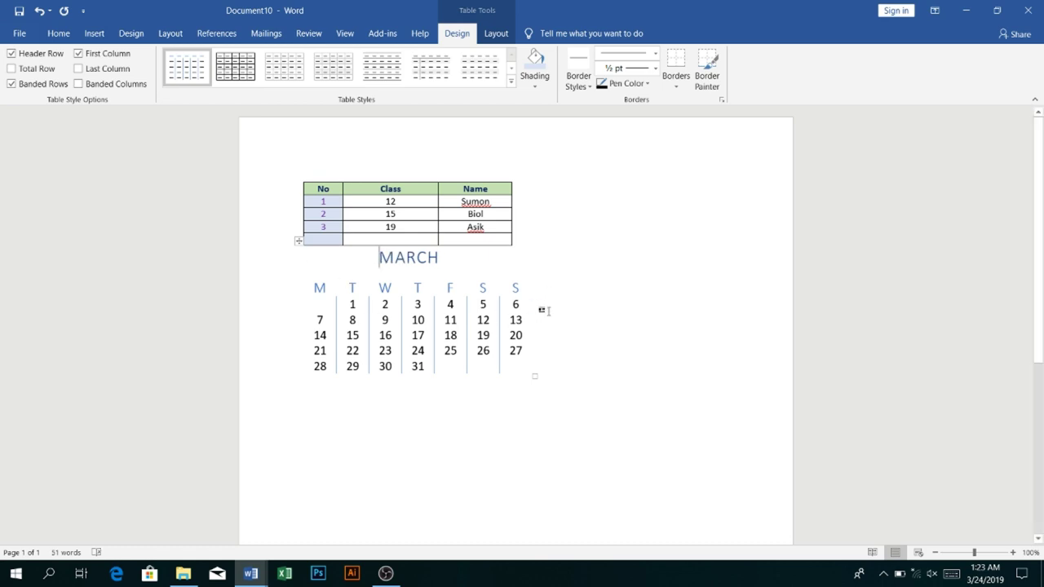
pyautogui.click(543, 309)
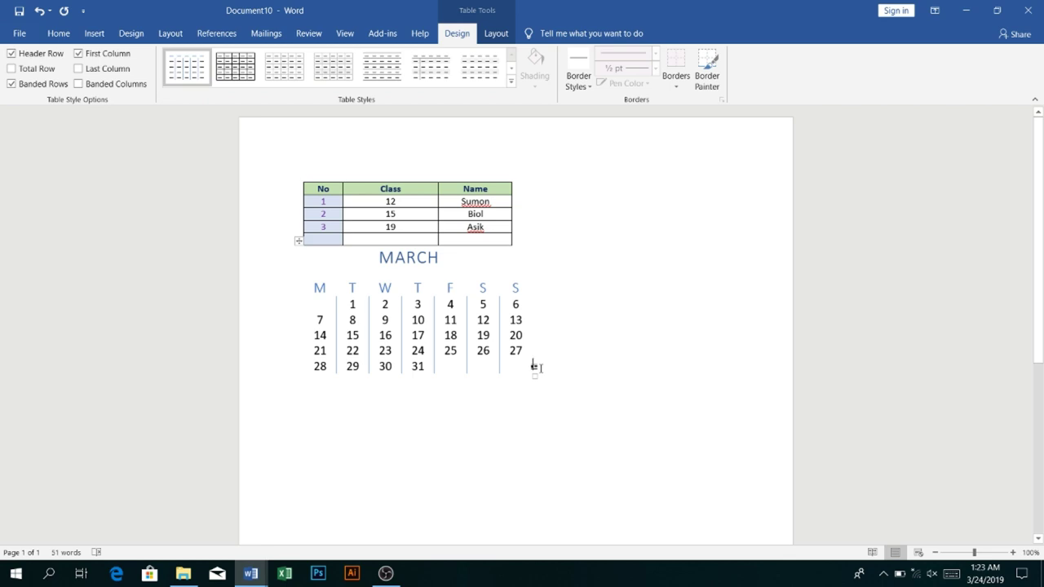
# Apply the green Grid Table style from the Table Styles gallery to the MARCH calendar.
pyautogui.click(239, 72)
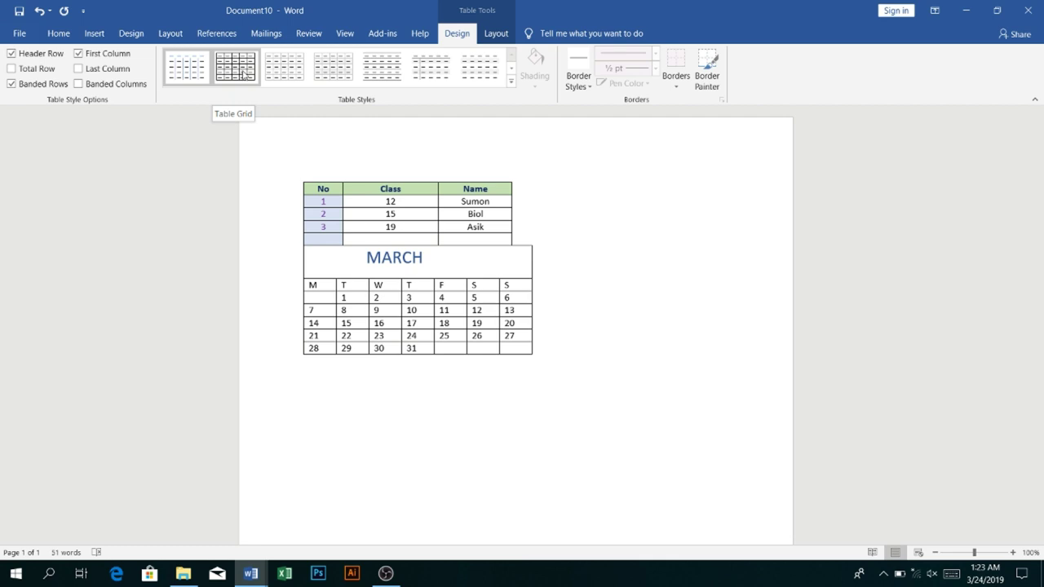
pyautogui.click(189, 78)
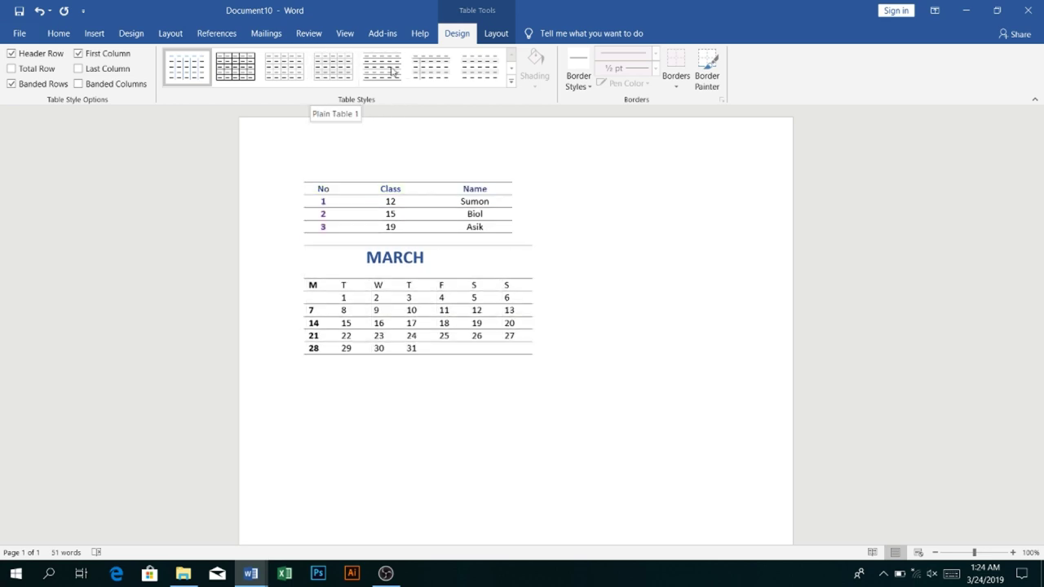
pyautogui.click(512, 82)
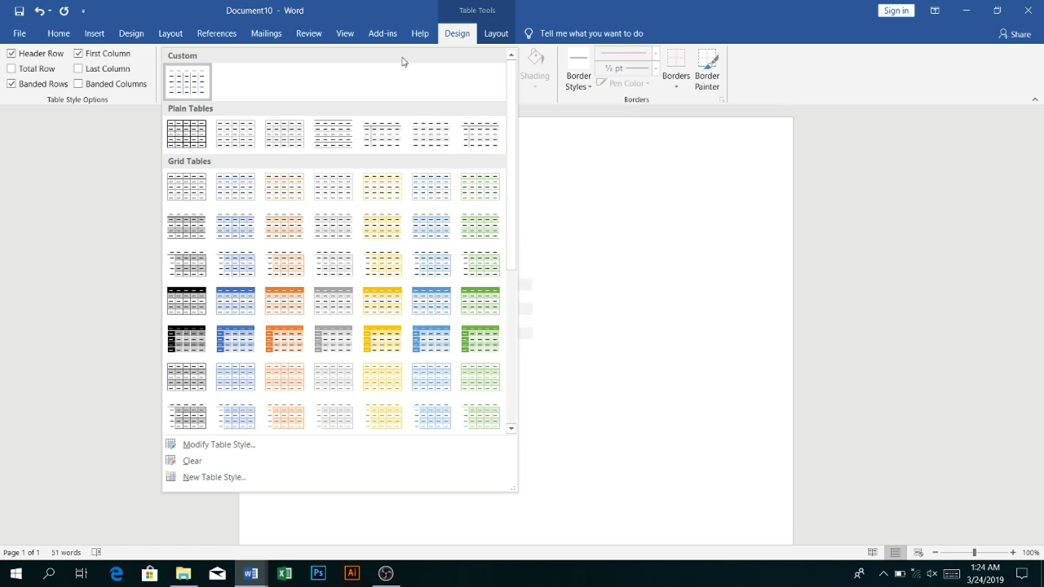
pyautogui.click(479, 347)
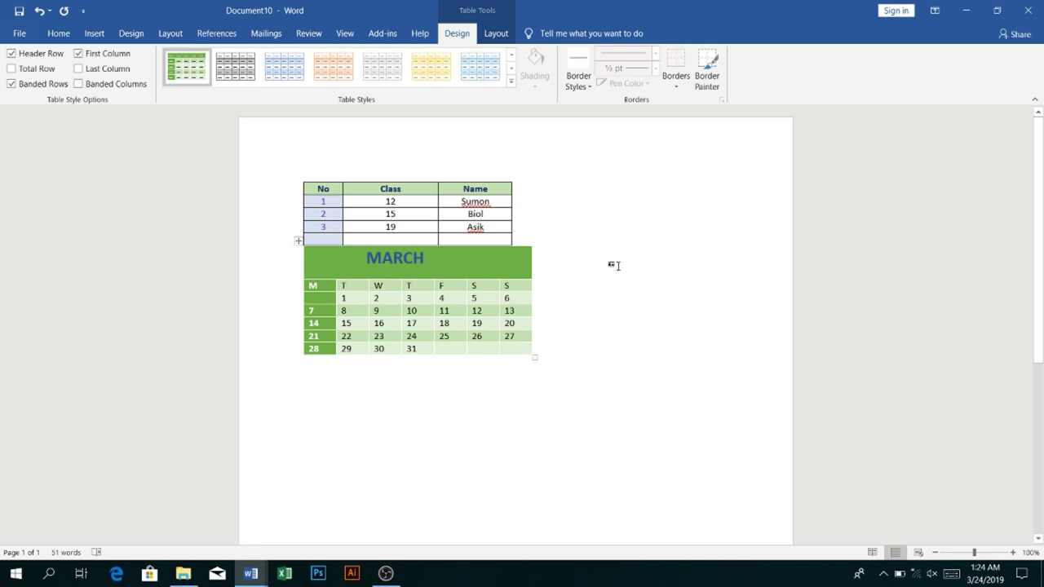
pyautogui.click(582, 266)
pyautogui.click(298, 258)
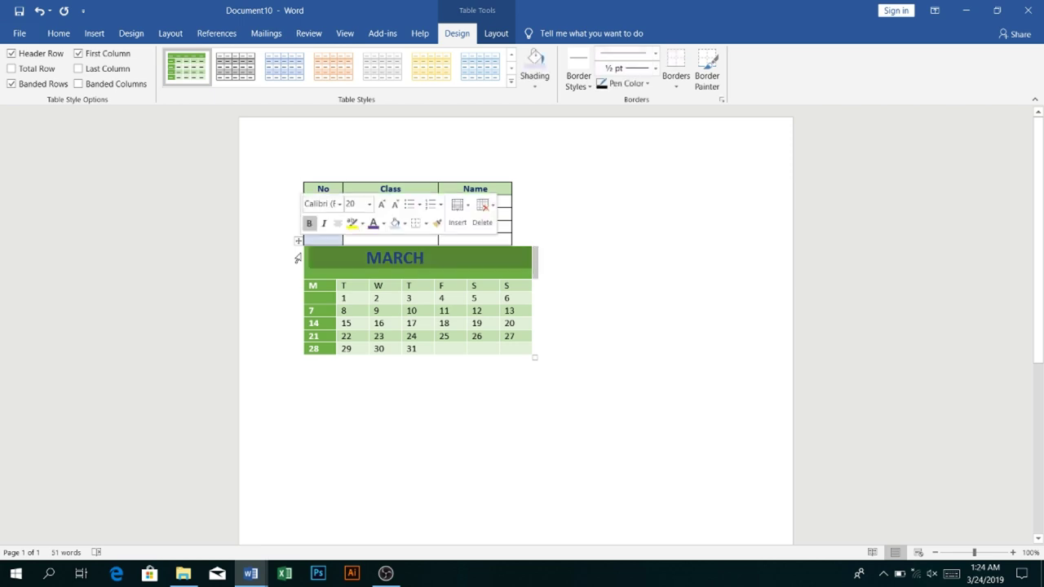
pyautogui.click(548, 249)
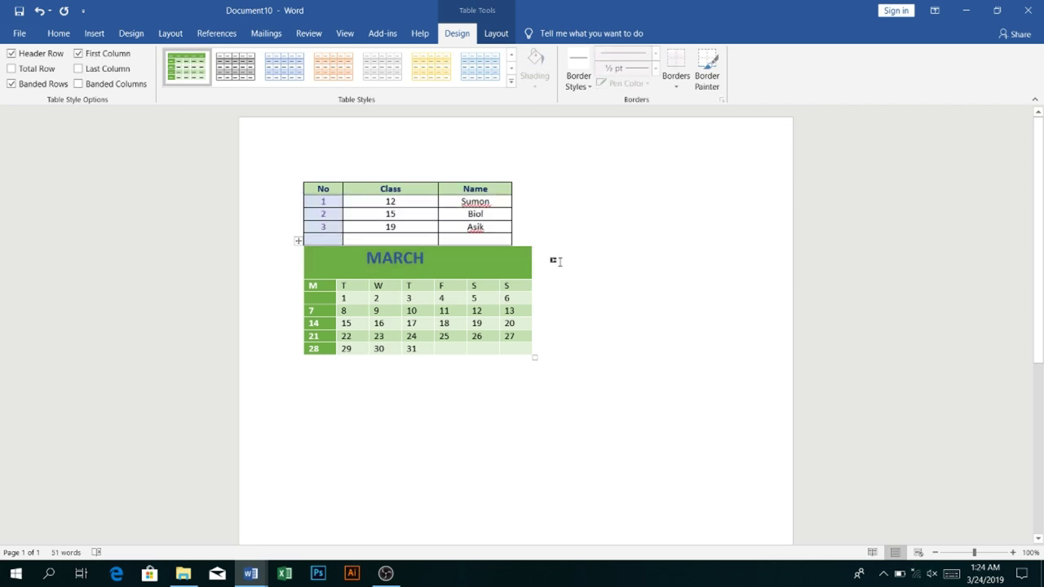